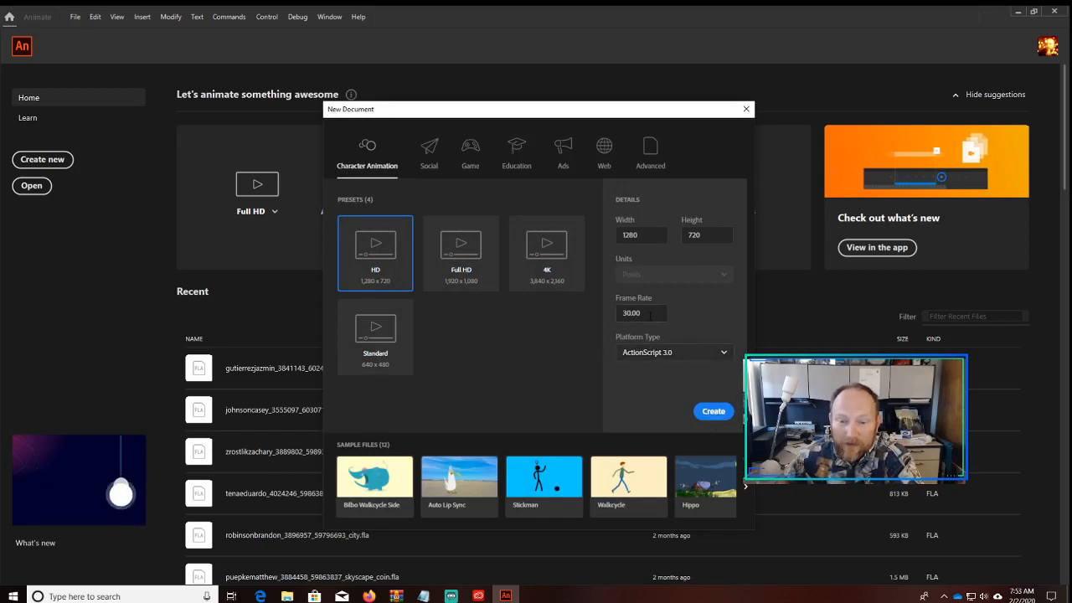
- Create an HD 1280 × 720 ActionScript 3.0 document at 24 fps and fit the stage in the window
left_click_drag(649, 313, 542, 304)
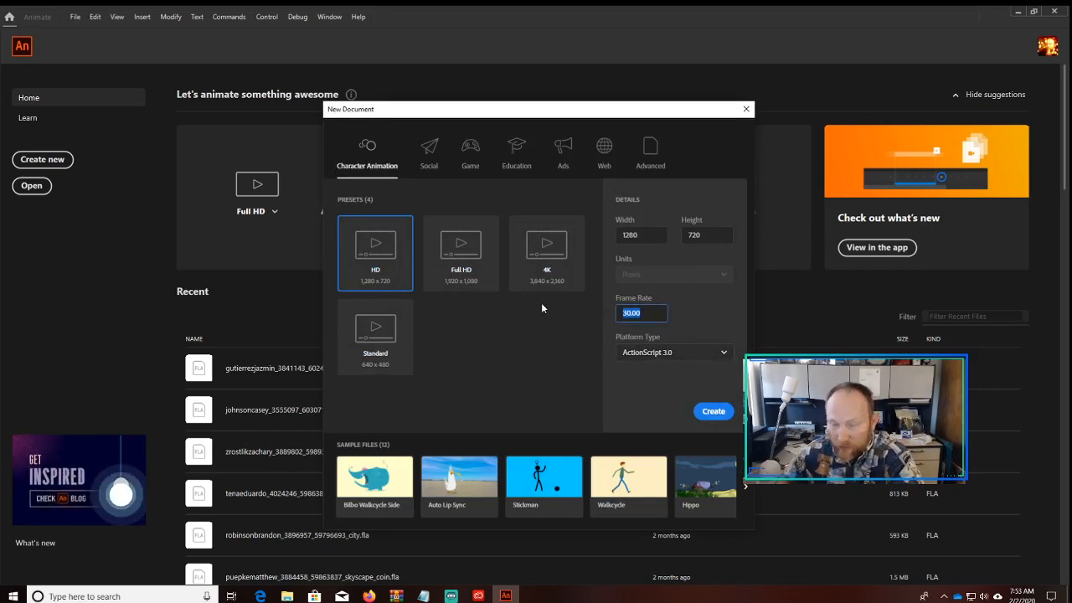
type("24")
left_click(705, 300)
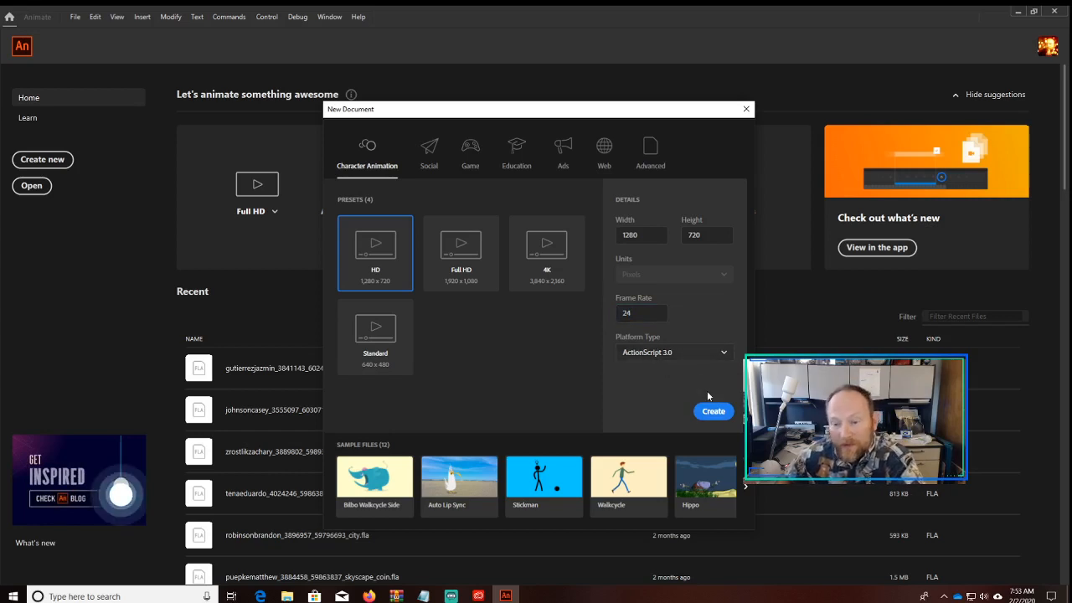
left_click(713, 411)
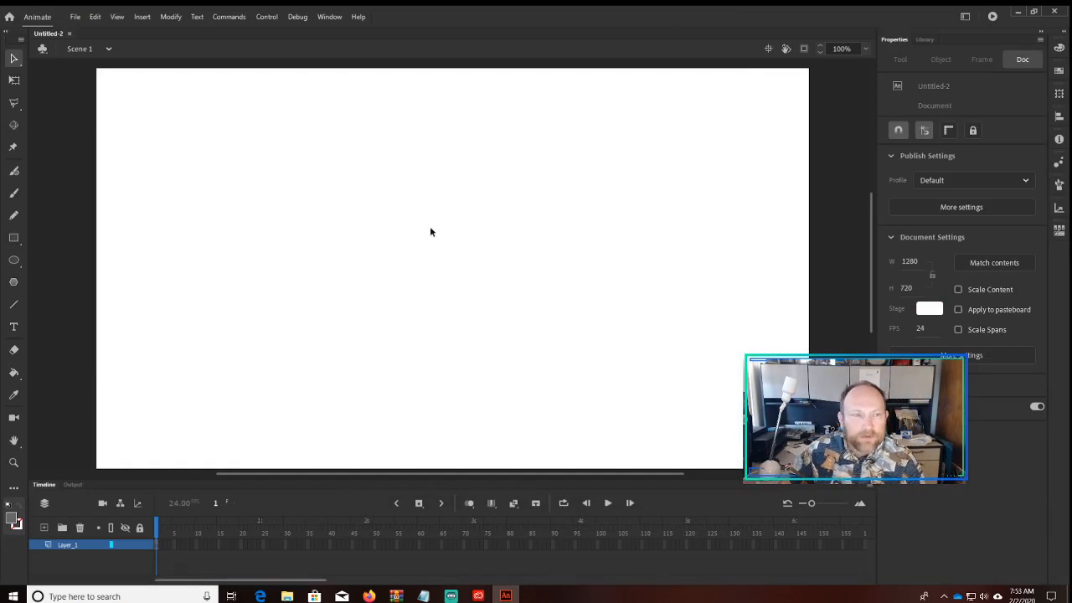
left_click(118, 17)
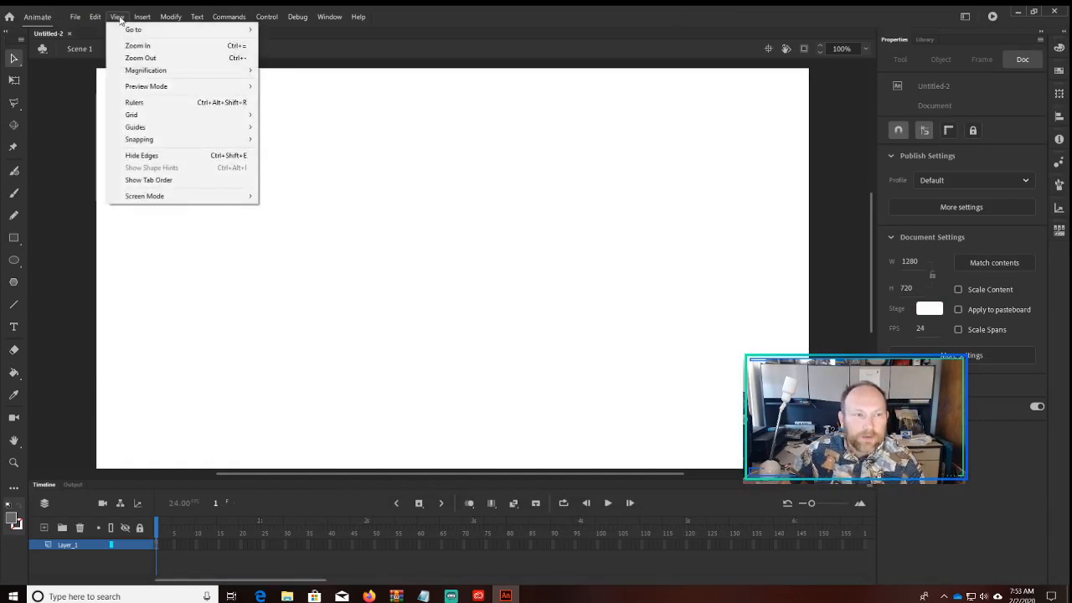
mouse_move(159, 71)
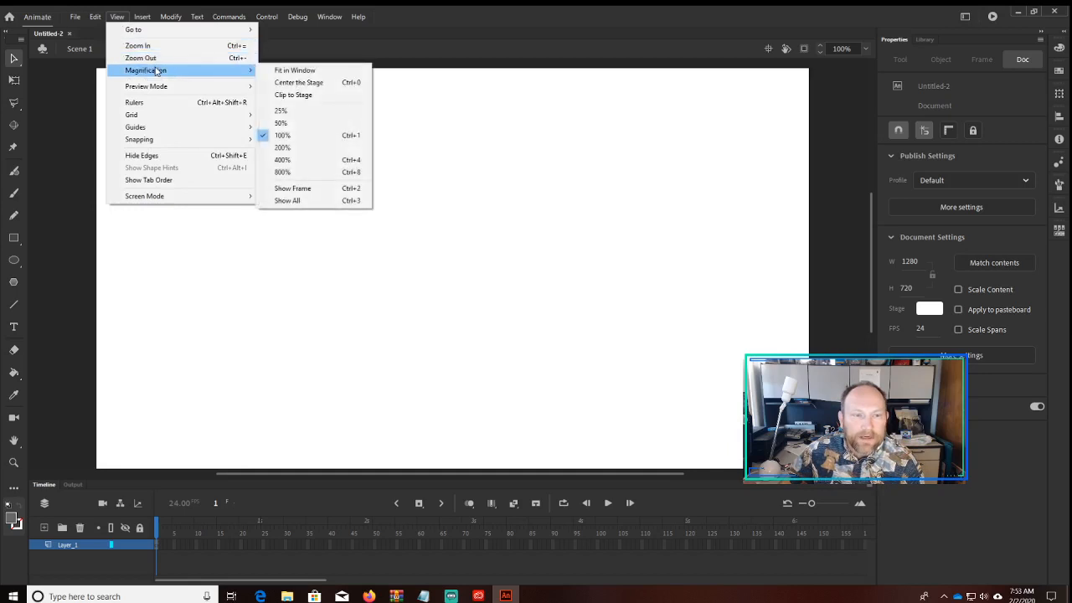
left_click(309, 72)
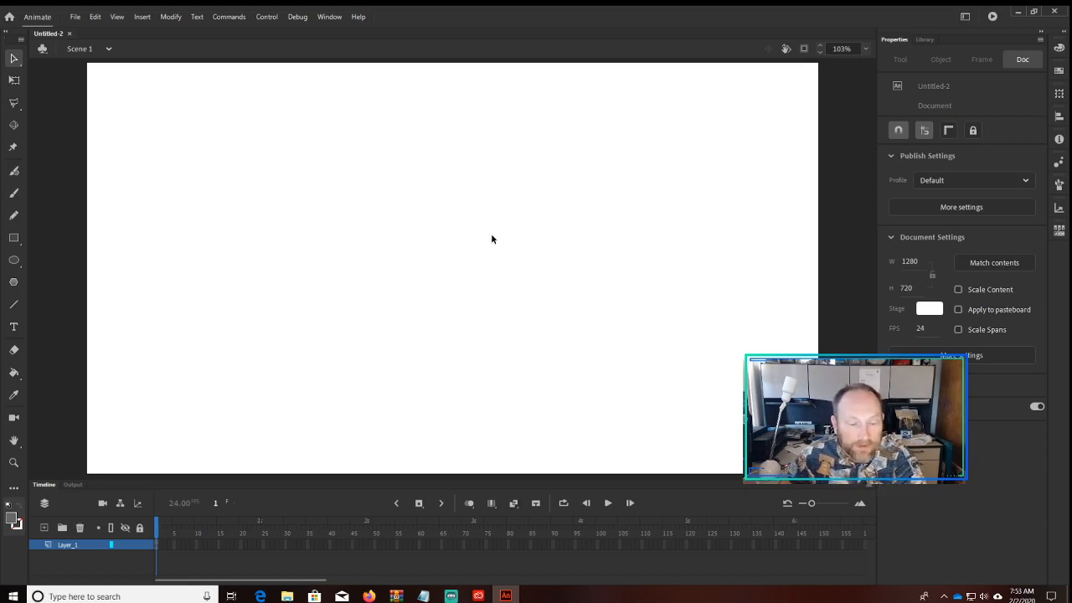
- Switch to Firefox and copy the enlarged Vecteezy underwater world picture from the "cartoon underwater" image results
mouse_move(374, 597)
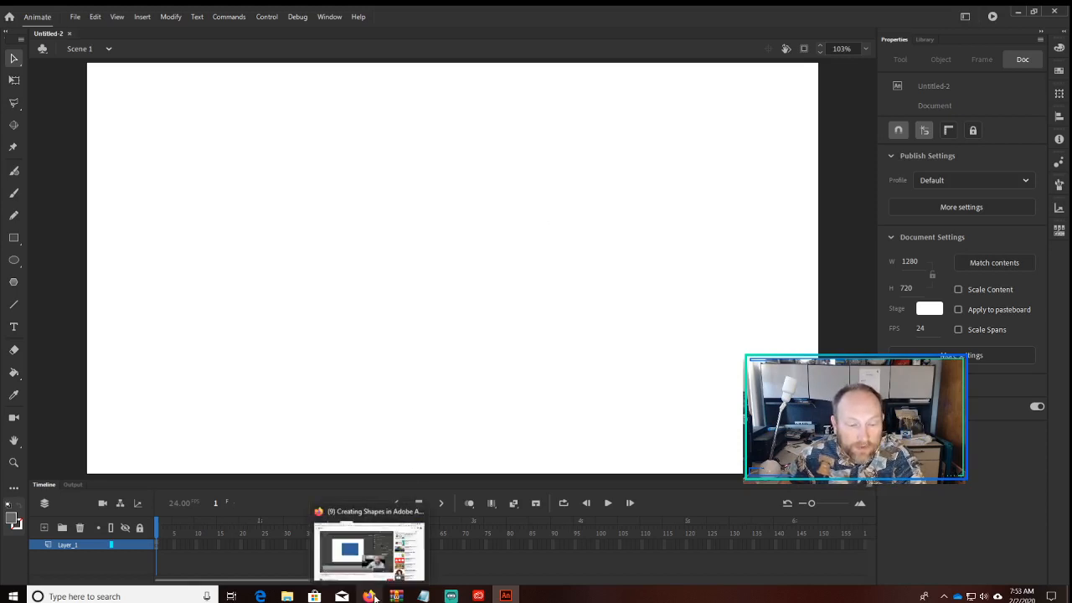
left_click(374, 597)
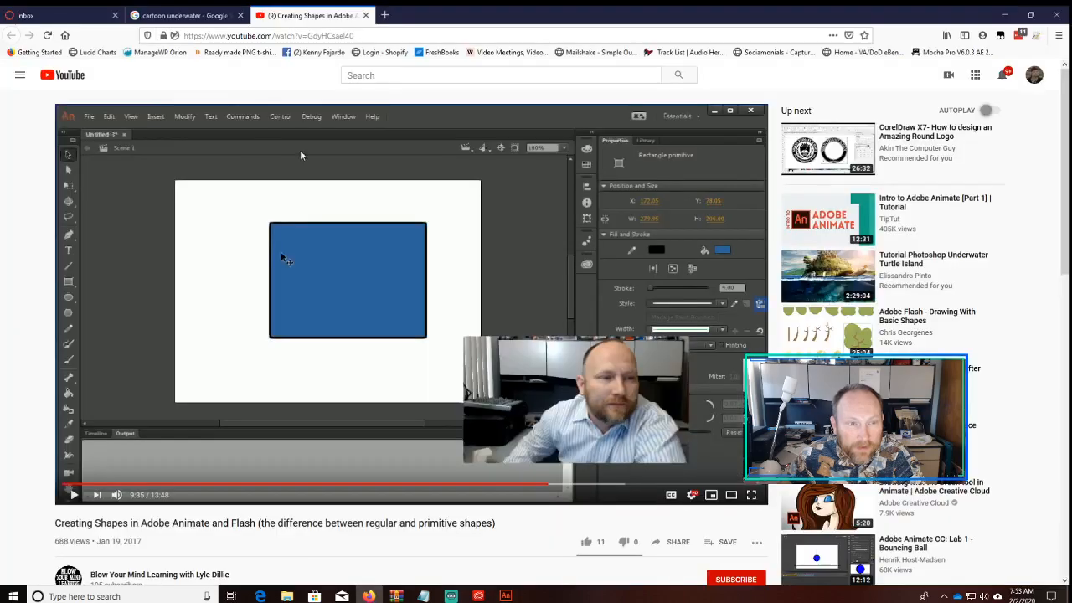
left_click(184, 15)
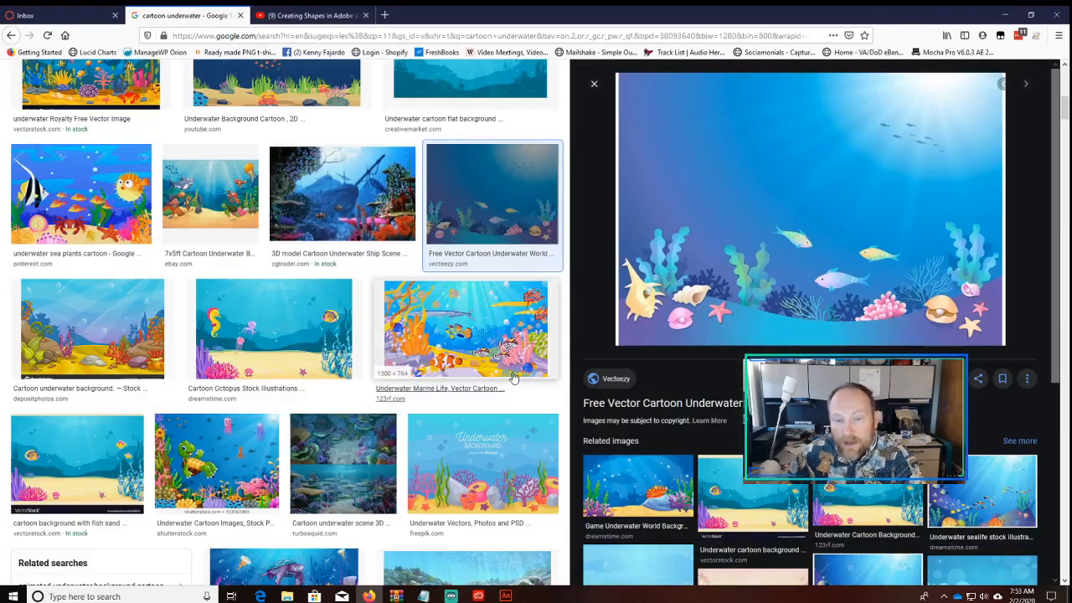
scroll(422, 361, "up", 4)
scroll(421, 362, "up", 3)
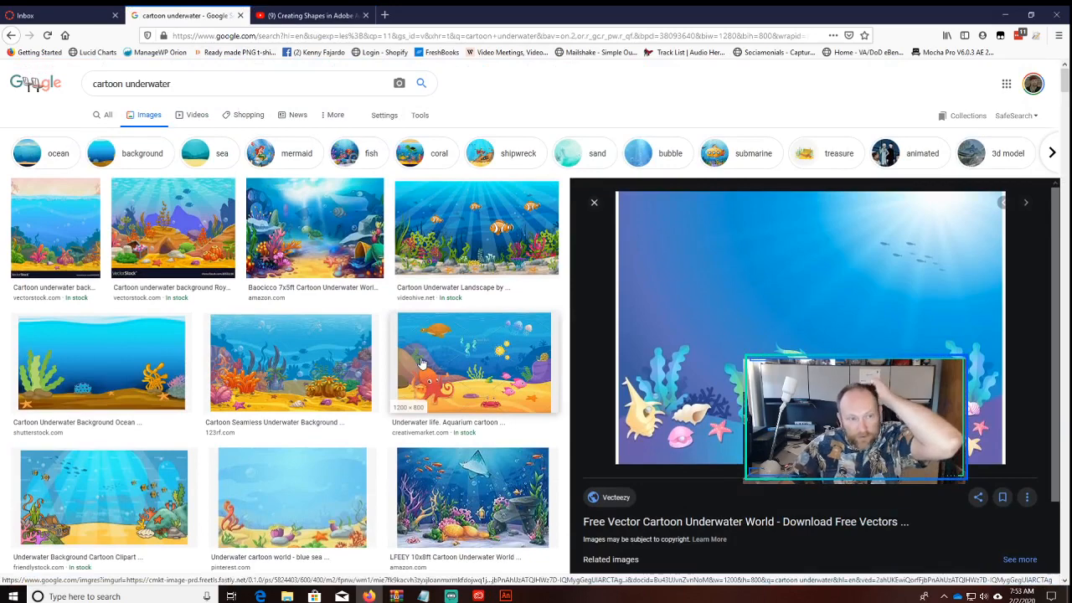
scroll(421, 362, "down", 3)
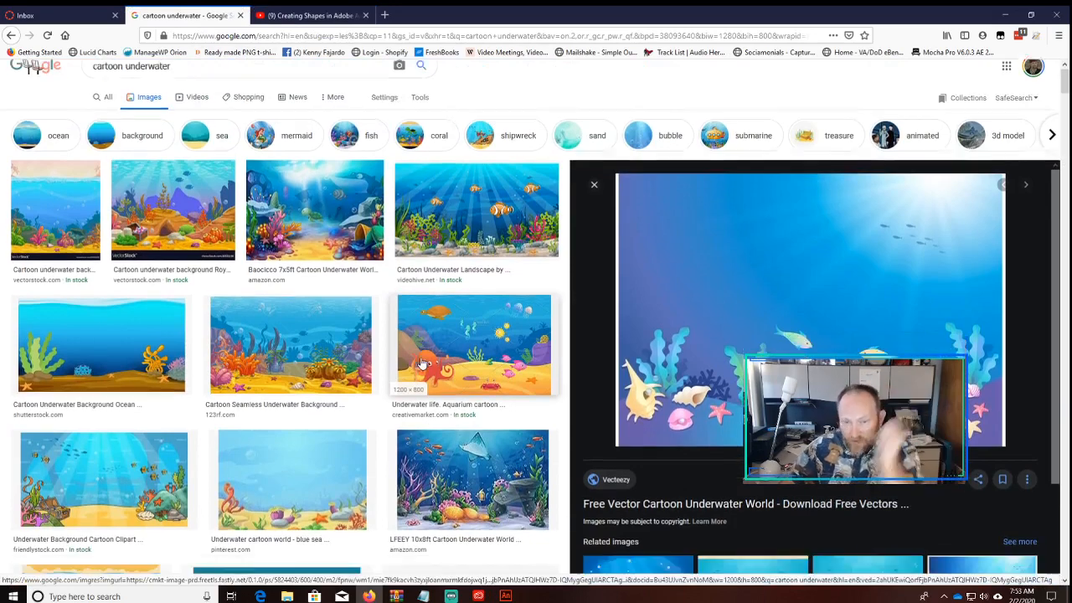
scroll(421, 362, "down", 2)
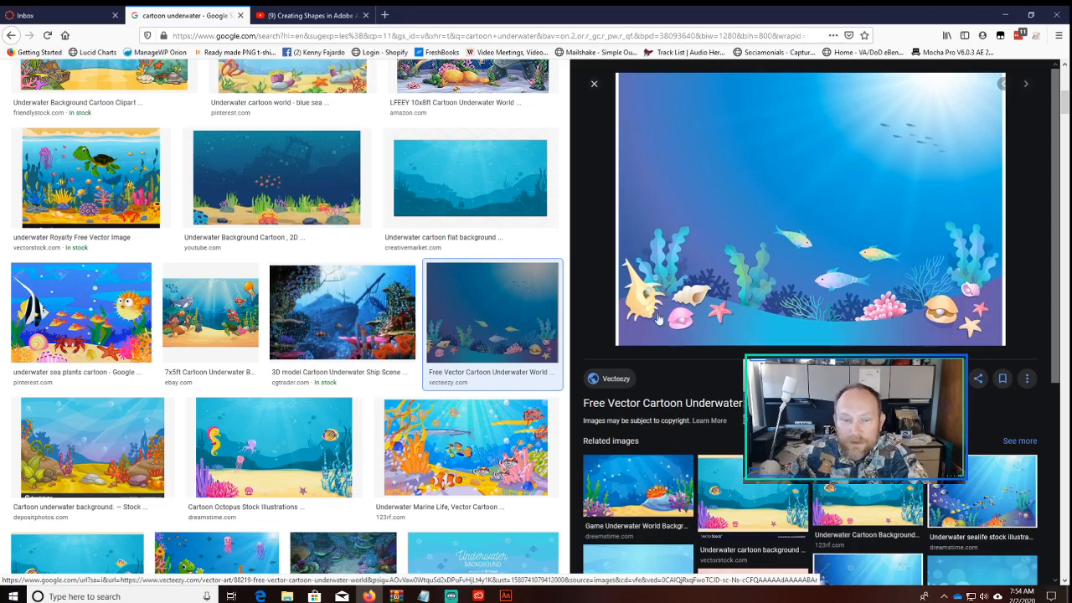
right_click(785, 177)
left_click(823, 288)
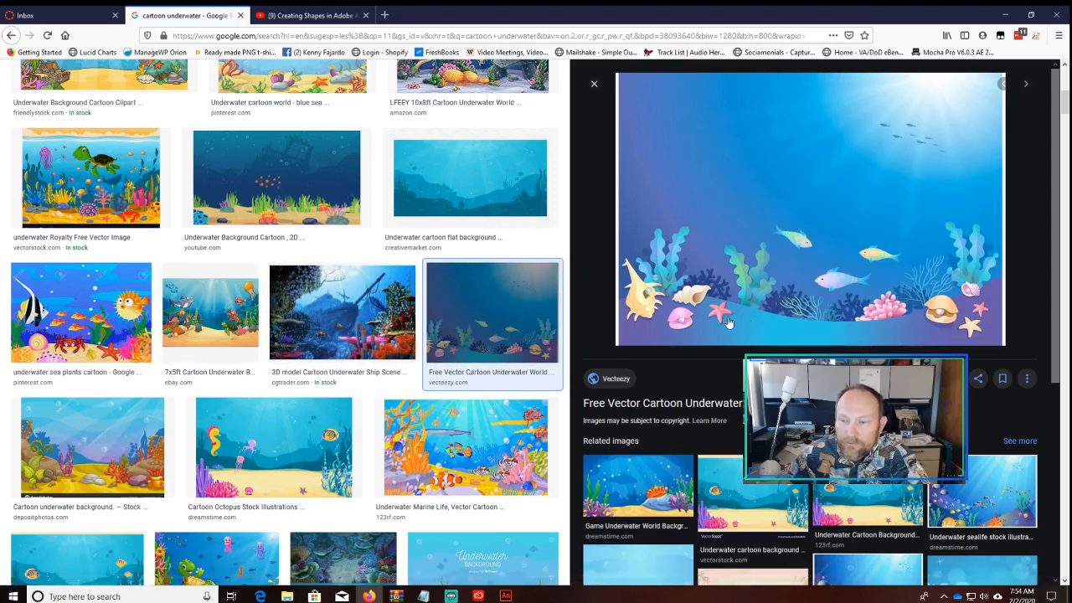
- Switch back to Animate, paste the copied underwater picture in the center of the stage, and shift it slightly
left_click(505, 596)
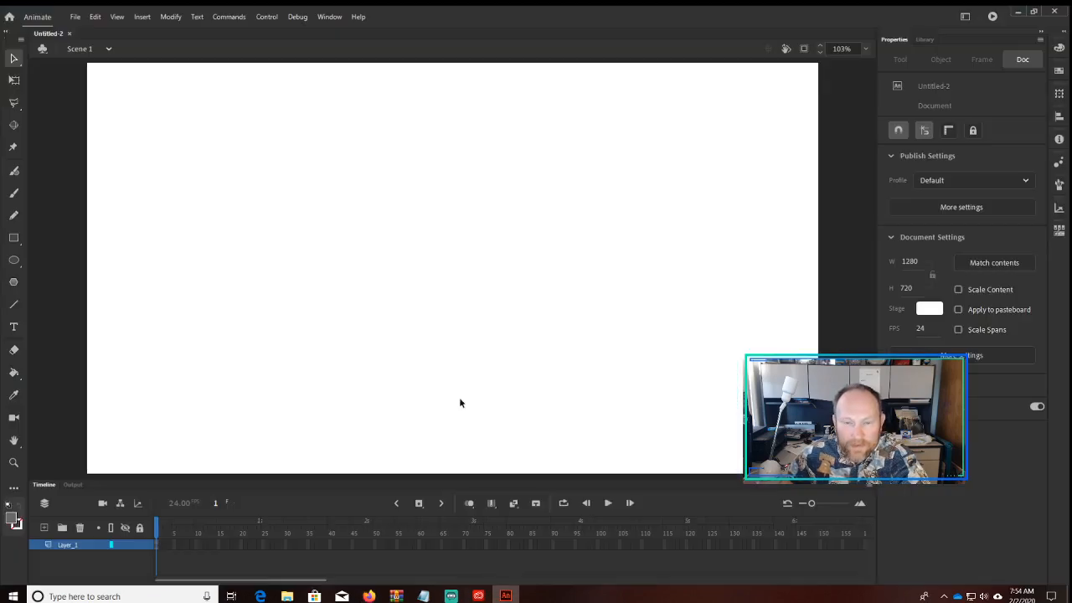
right_click(378, 256)
left_click(438, 284)
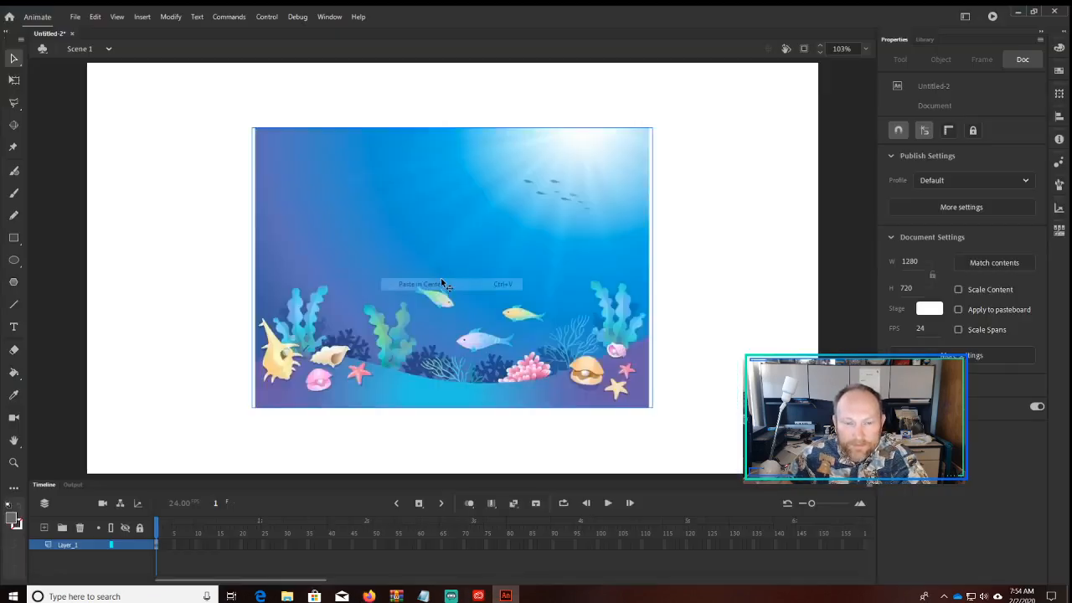
left_click_drag(647, 318, 480, 258)
left_click_drag(516, 340, 621, 374)
left_click_drag(566, 319, 569, 333)
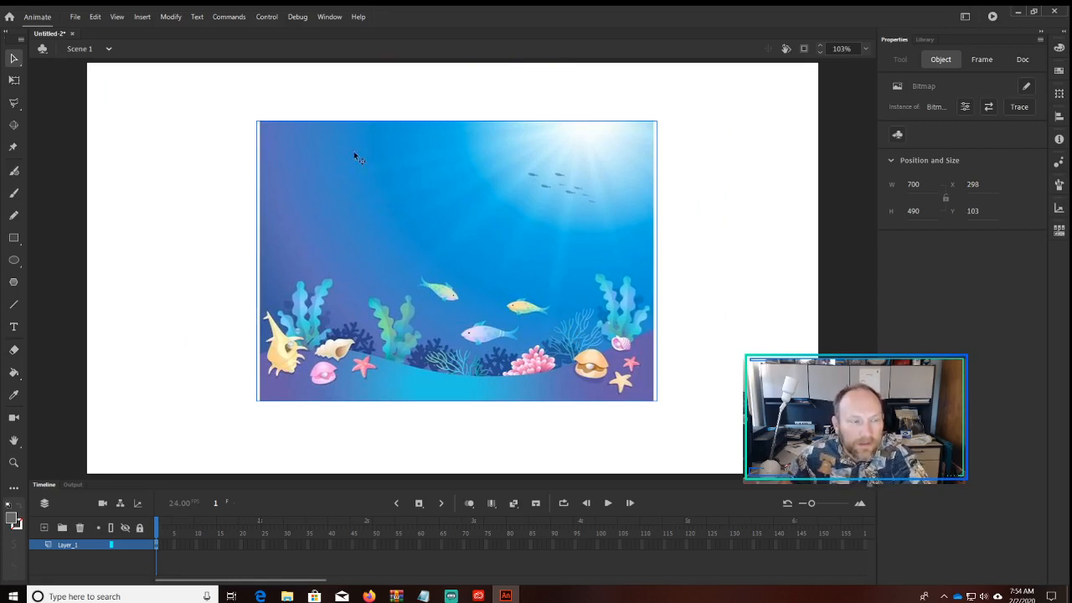
- Enlarge the underwater picture proportionally with Free Transform to about 1306 × 914 px and position it to cover the whole stage
left_click(15, 84)
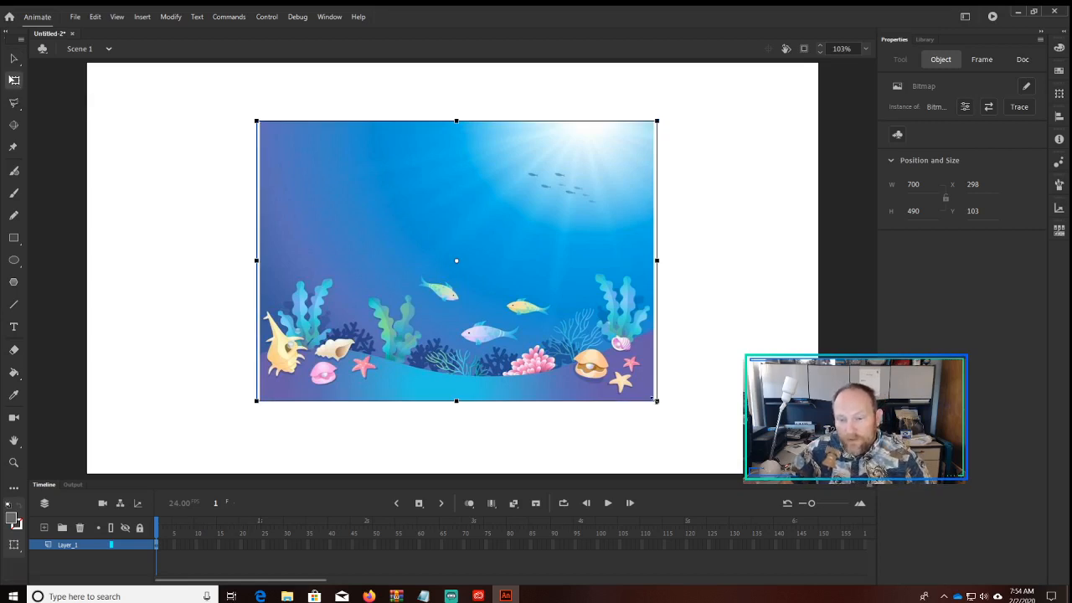
left_click_drag(657, 400, 627, 366)
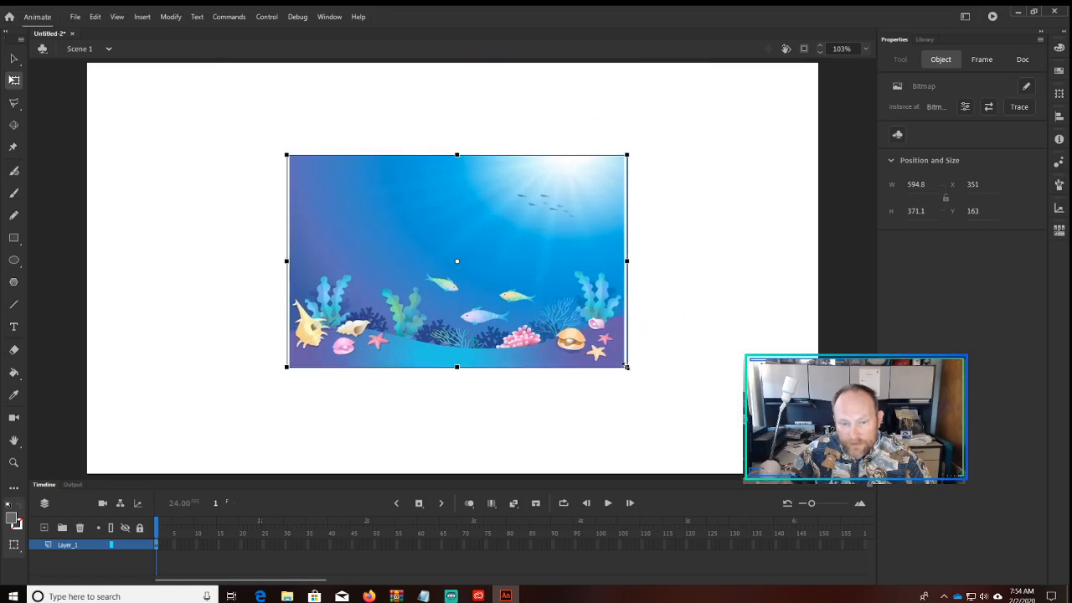
key("ctrl+z")
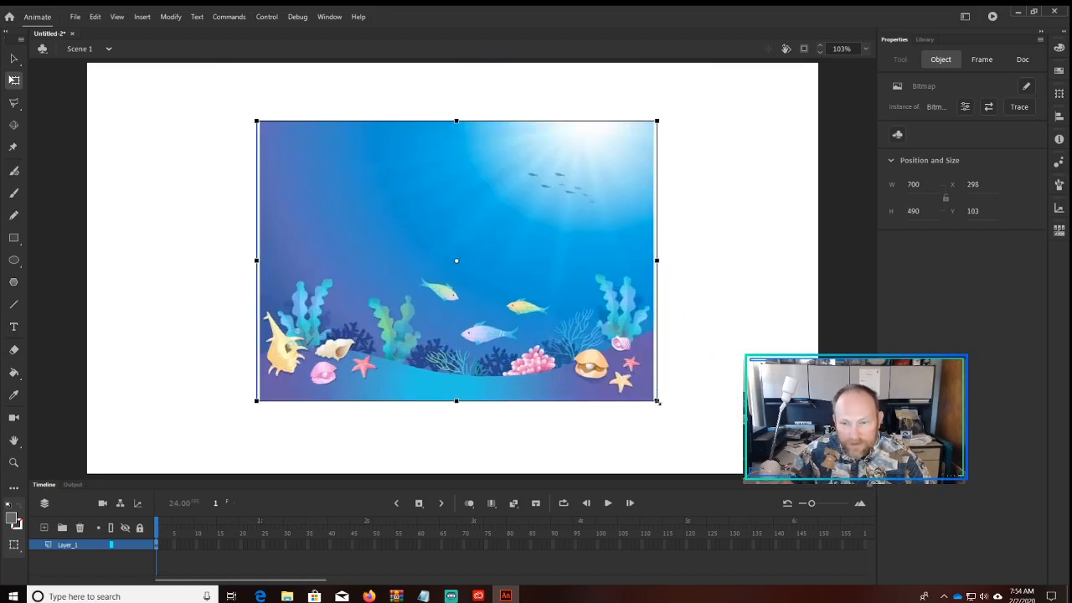
left_click_drag(657, 402, 831, 567)
left_click_drag(746, 436, 738, 393)
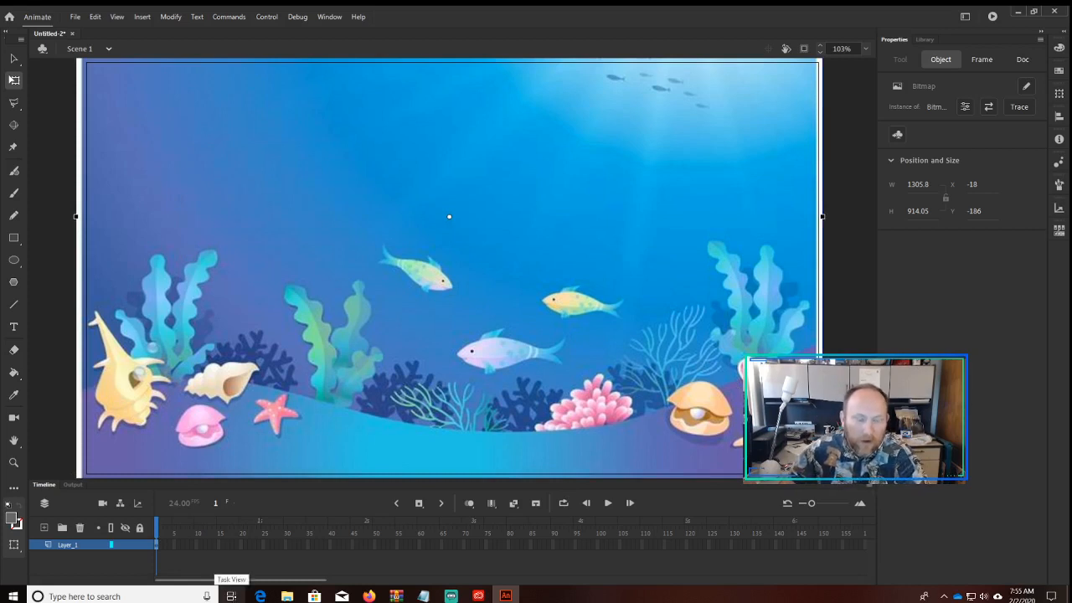
- Rename the picture's layer "reference", set its type to Guide, and lock it
double_click(48, 546)
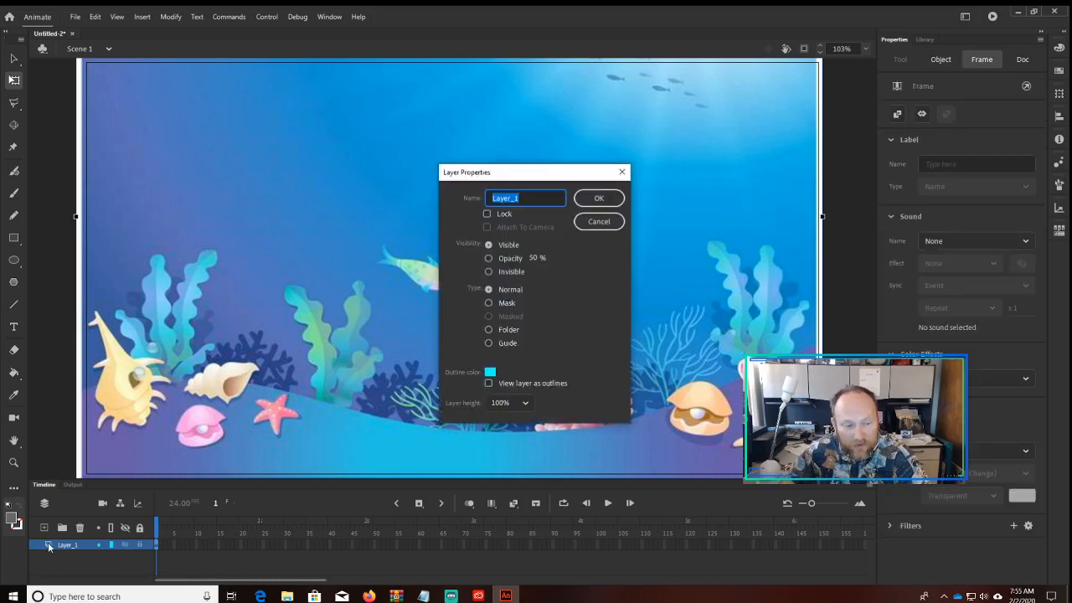
left_click(617, 220)
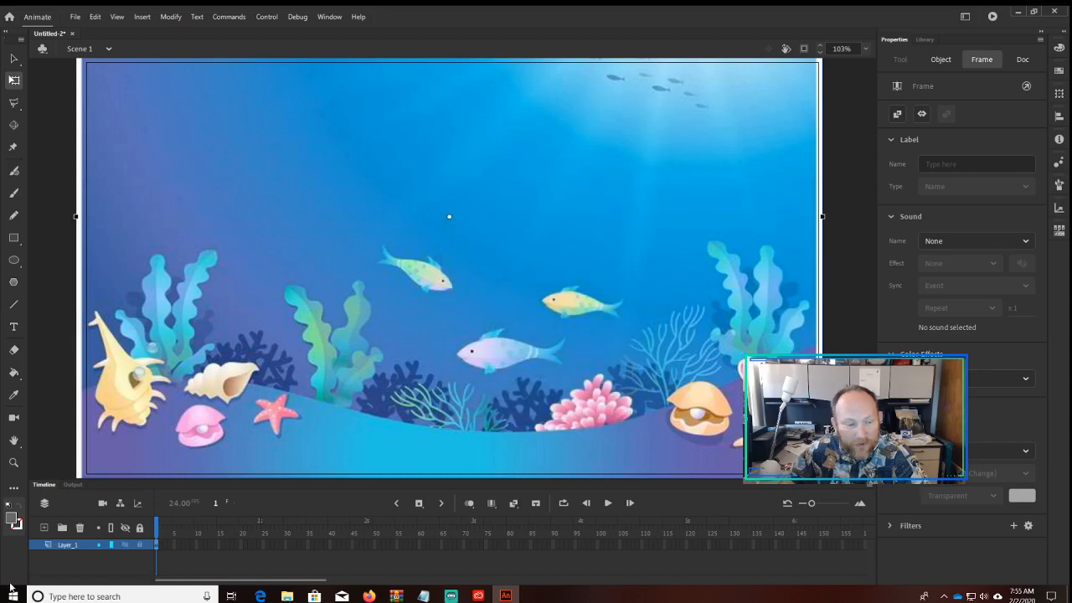
double_click(49, 545)
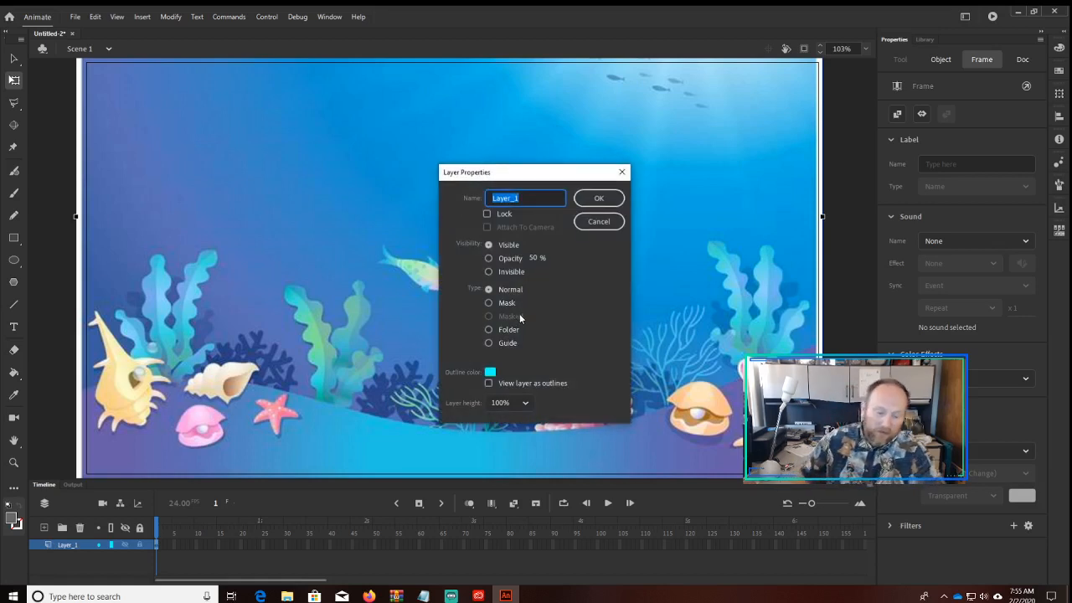
type("reference")
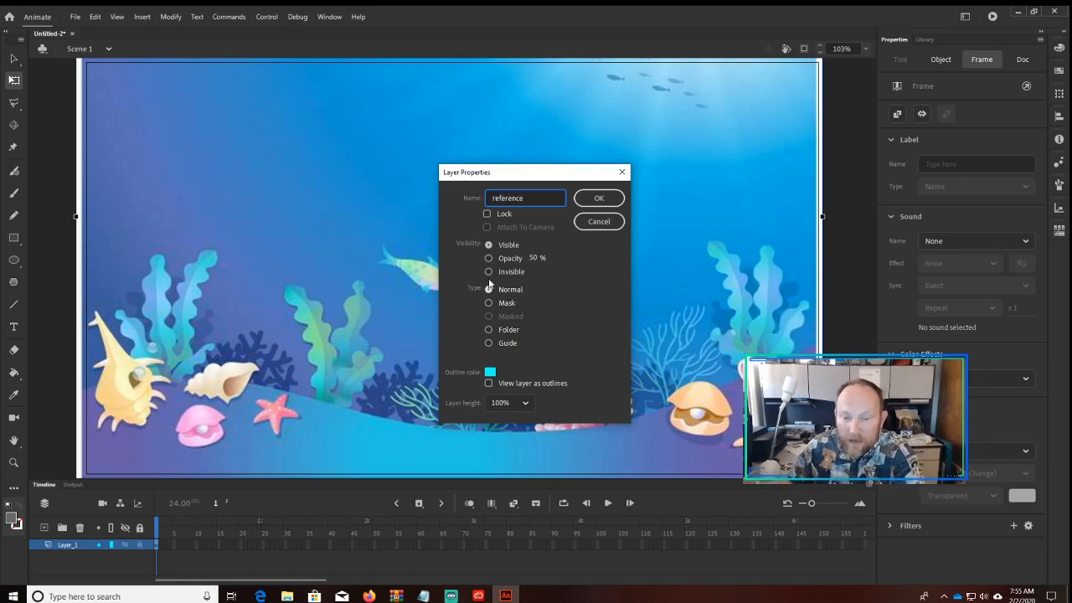
left_click(490, 343)
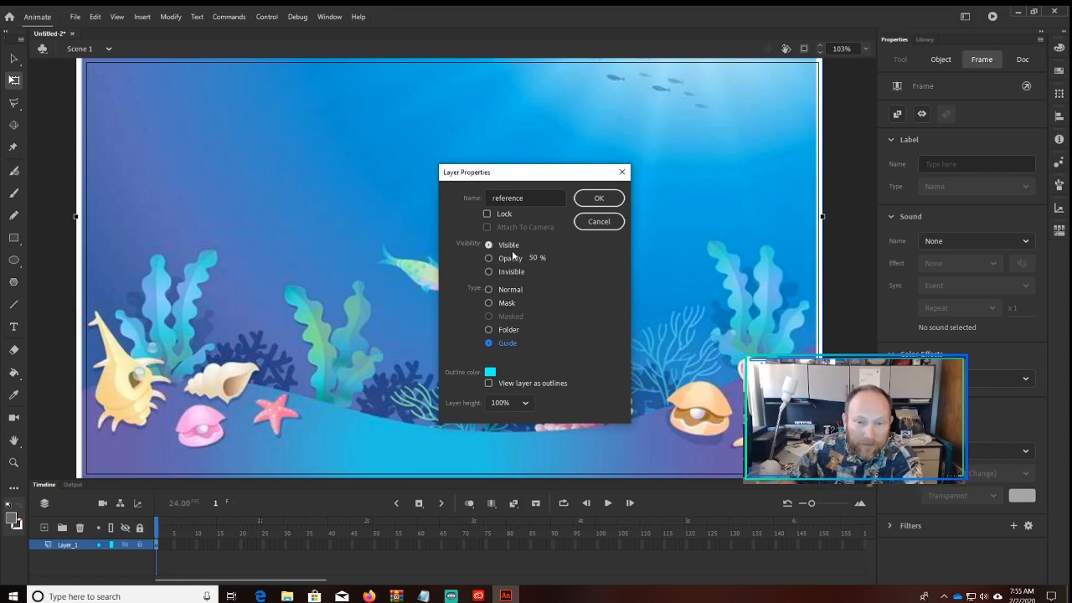
left_click(500, 217)
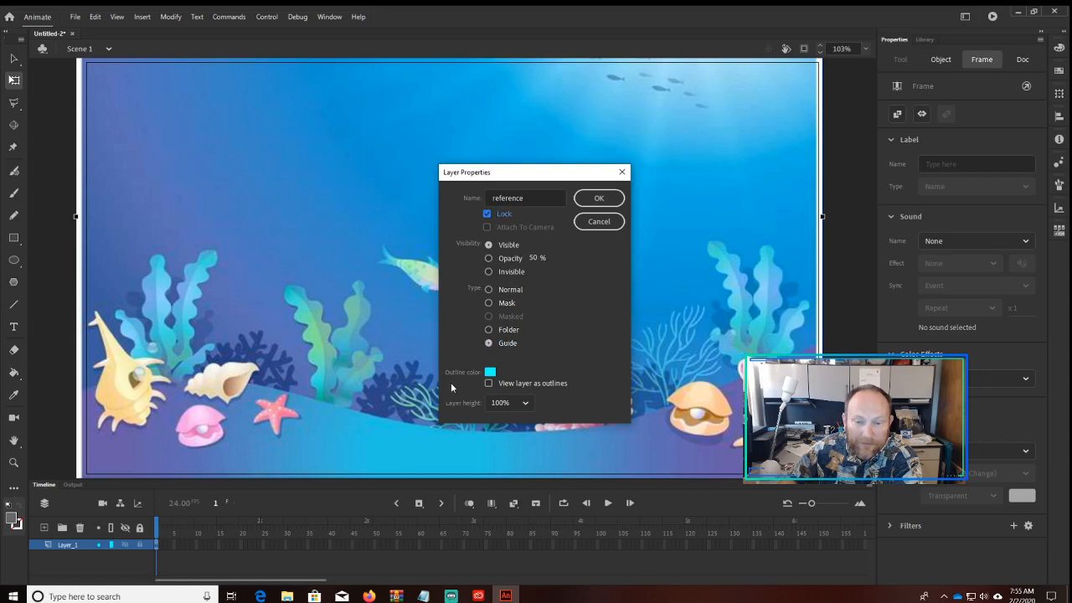
left_click(599, 198)
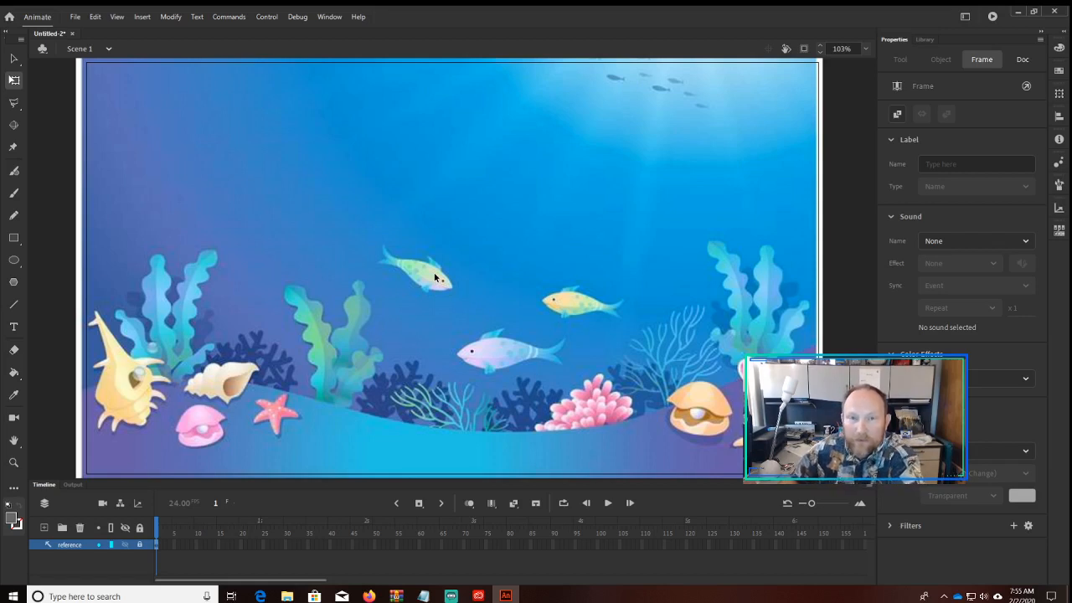
- Add a layer above the reference layer and draw a gray oval about 142 × 59 px over the lilac fish's body
left_click(45, 530)
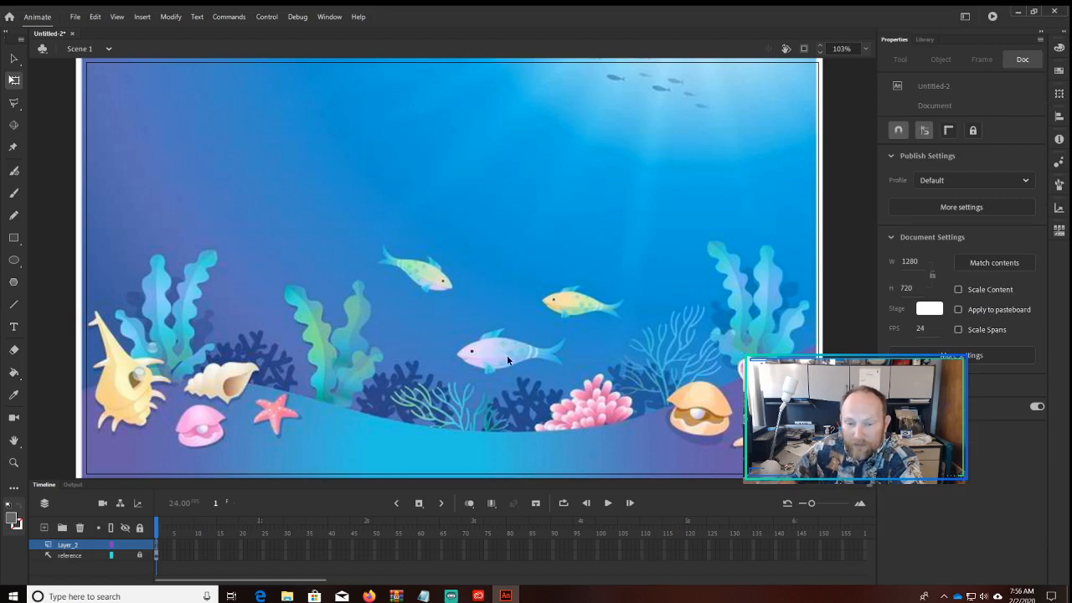
key("ctrl+equal")
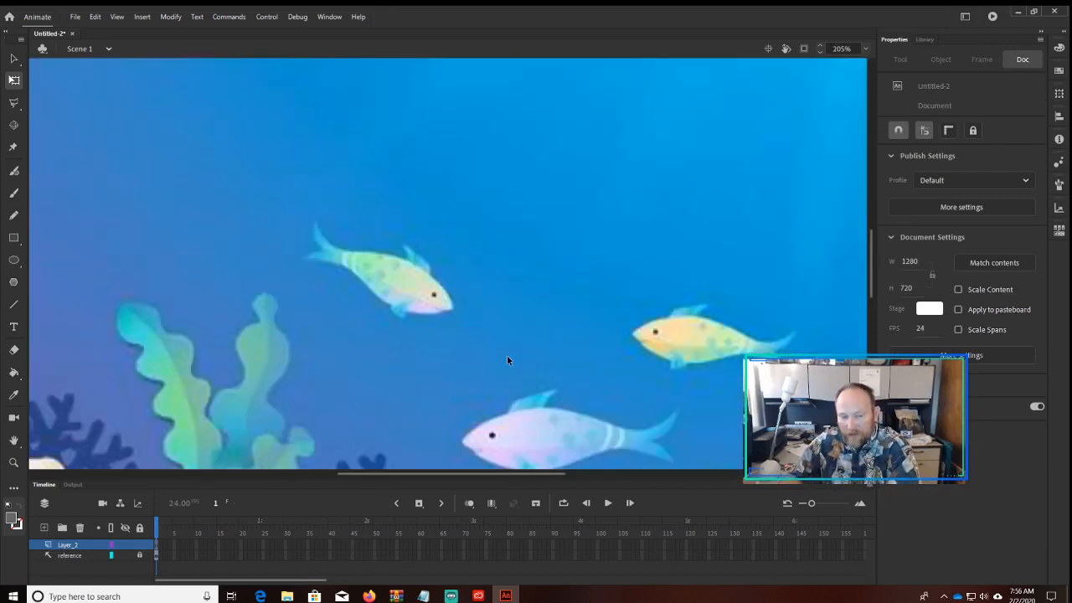
scroll(550, 356, "down", 5)
scroll(550, 356, "up", 3)
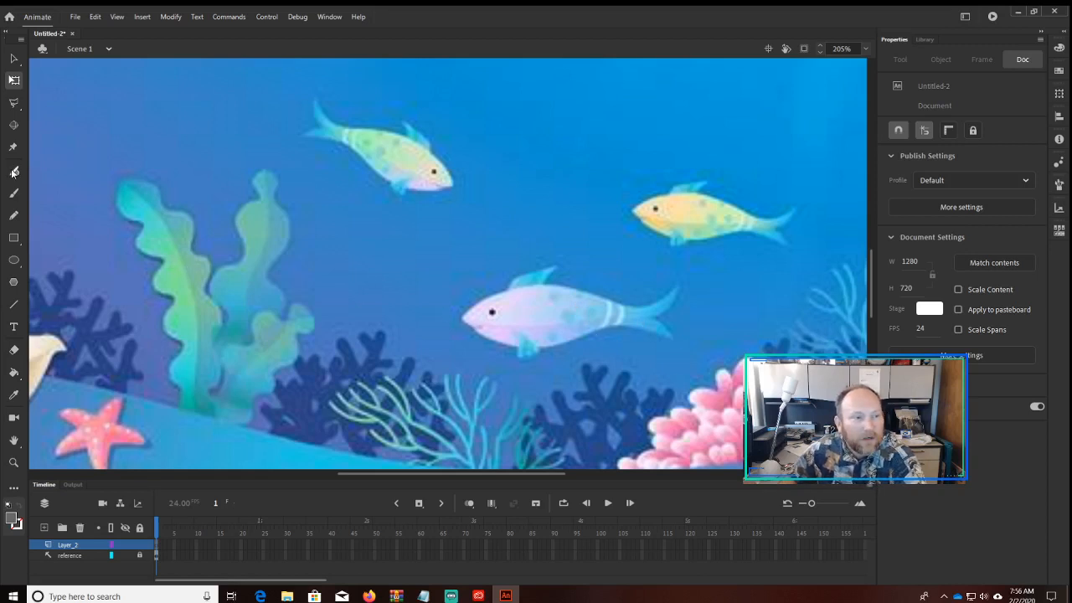
left_click(13, 261)
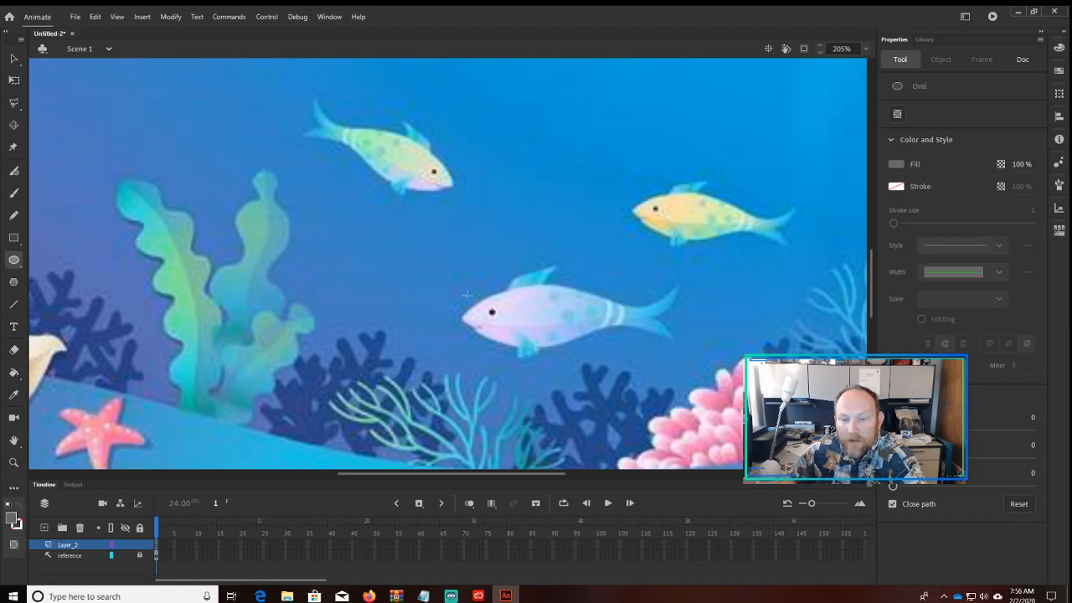
left_click_drag(465, 294, 569, 321)
left_click_drag(625, 345, 625, 360)
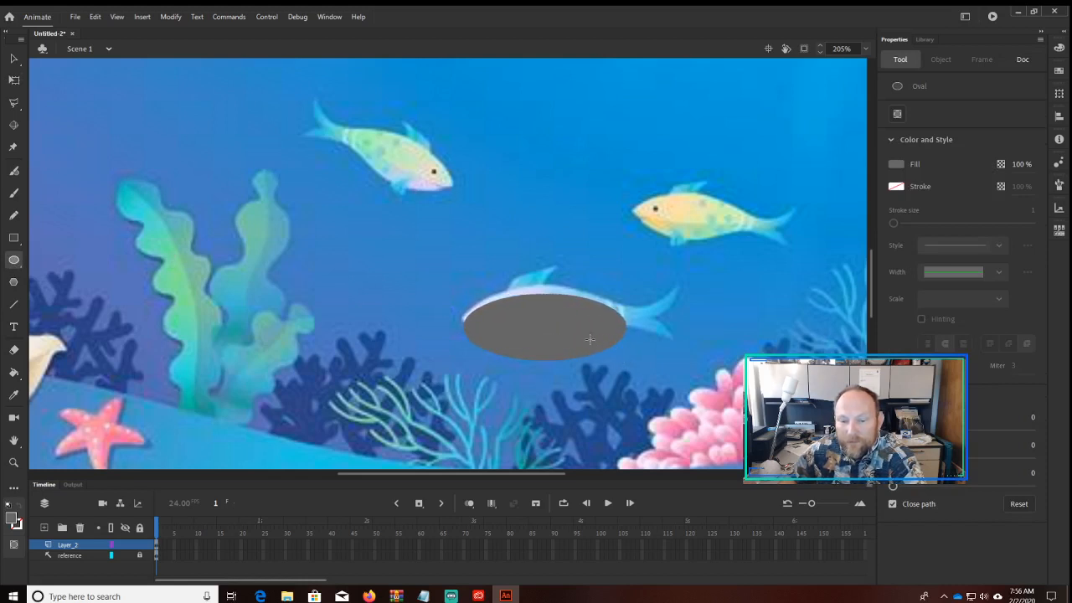
- Move the gray oval up slightly to line up with the lilac fish's body and leave it selected
key("v")
mouse_move(572, 328)
left_mouse_down()
mouse_move(562, 376)
mouse_move(573, 318)
left_mouse_up()
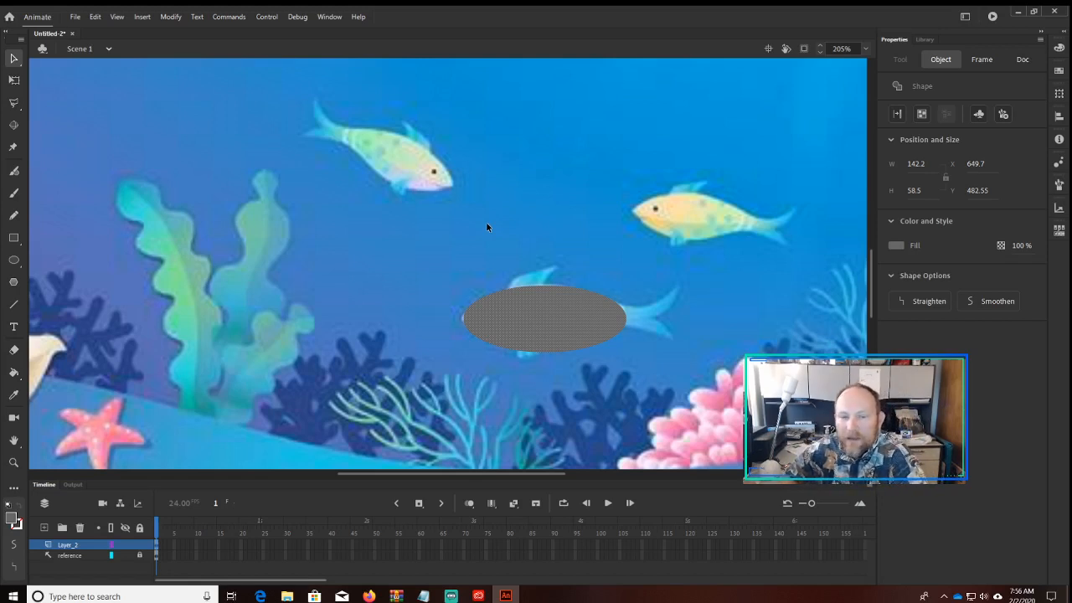
left_click(476, 244)
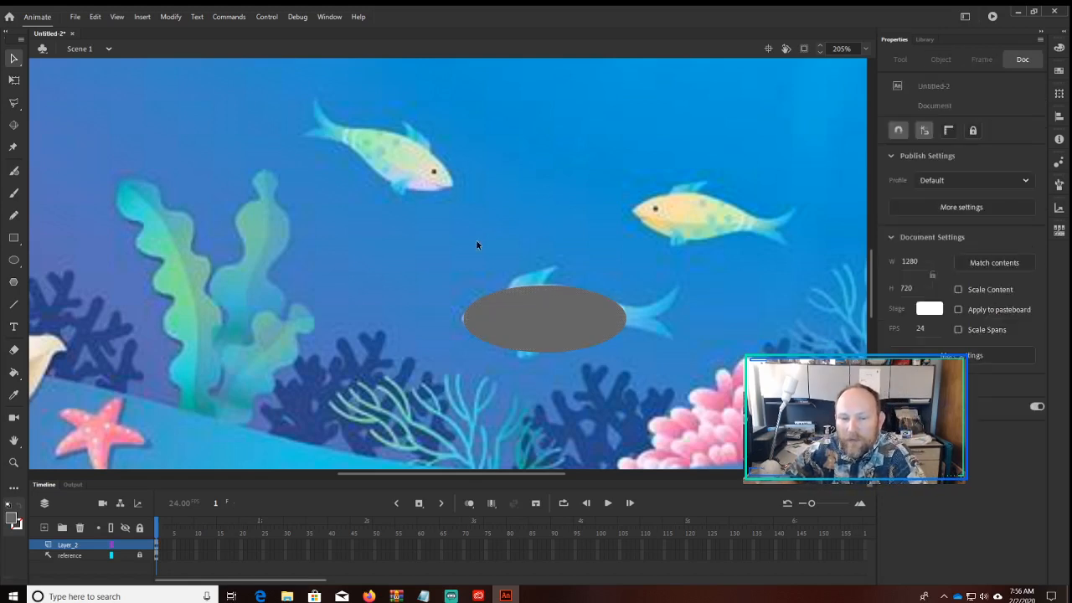
left_click(538, 330)
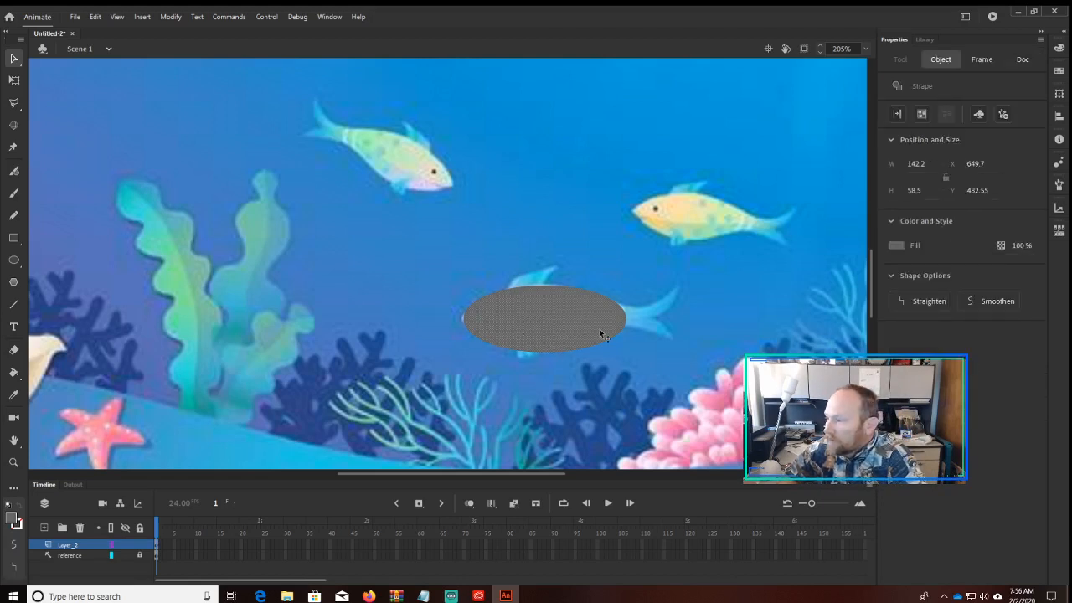
- Bend the gray oval's edges to match the lilac fish's body, tapering it toward the tail and narrowing the nose
left_click(606, 370)
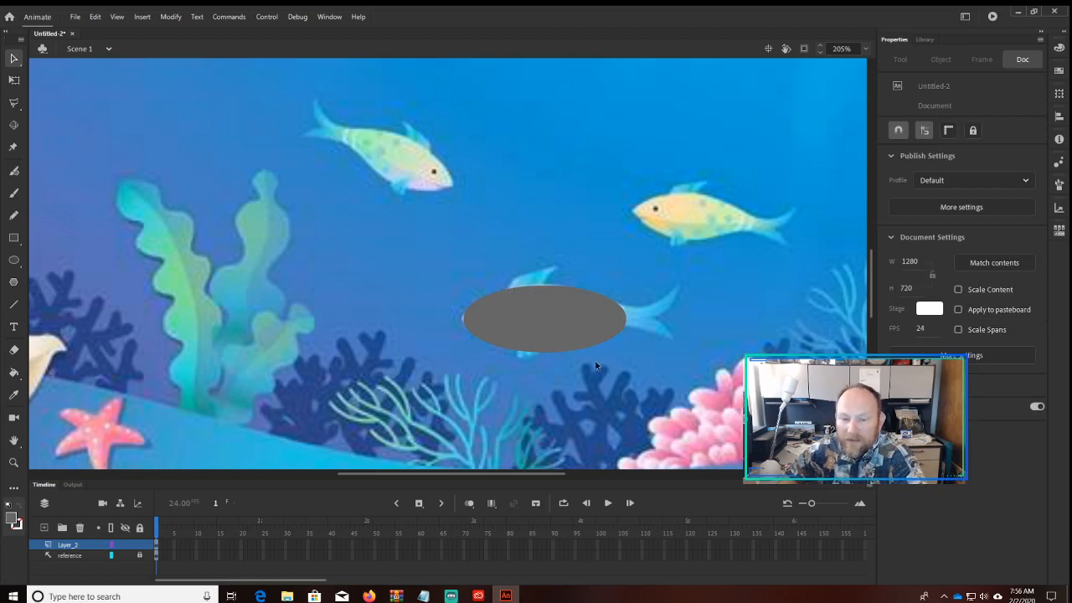
left_click_drag(582, 352, 614, 325)
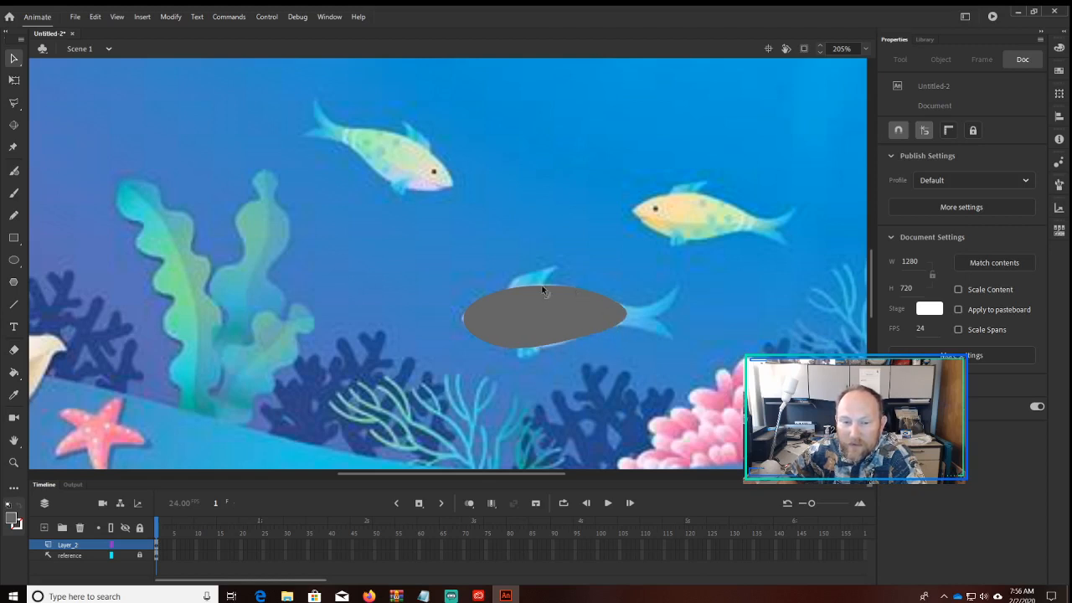
left_click_drag(543, 286, 464, 321)
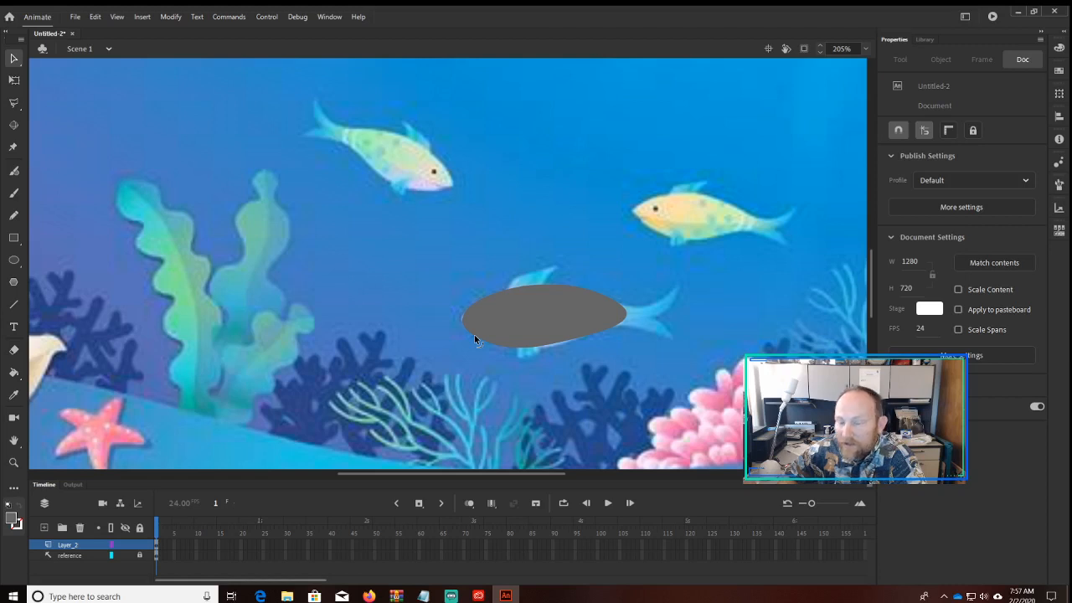
left_click_drag(475, 334, 479, 331)
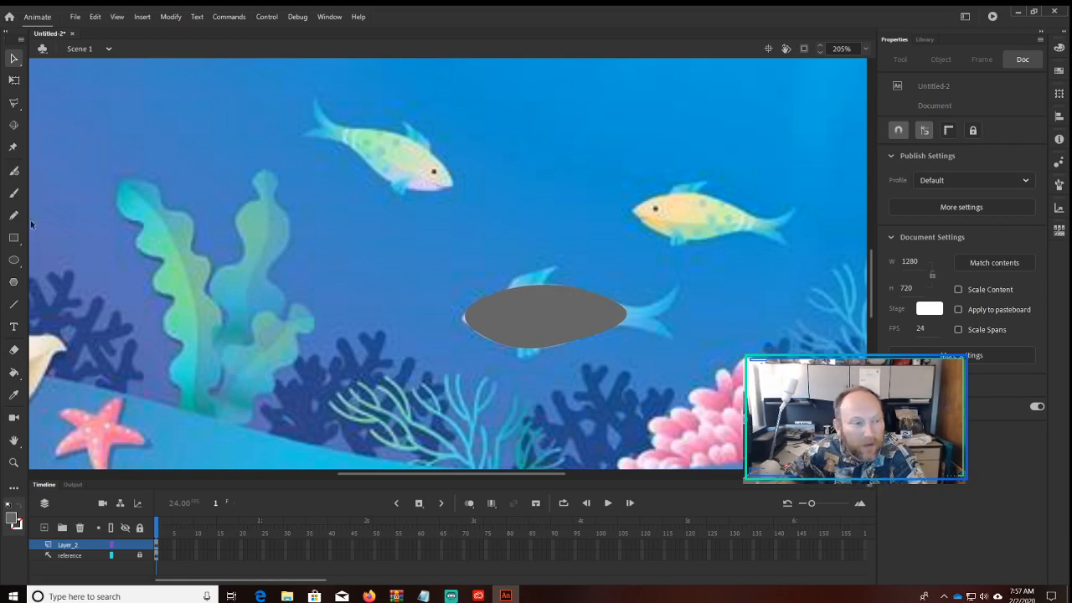
- Draw a thin gray rectangle without stroke over the upper part of the fish's dorsal fin, just above the body
left_click(14, 238)
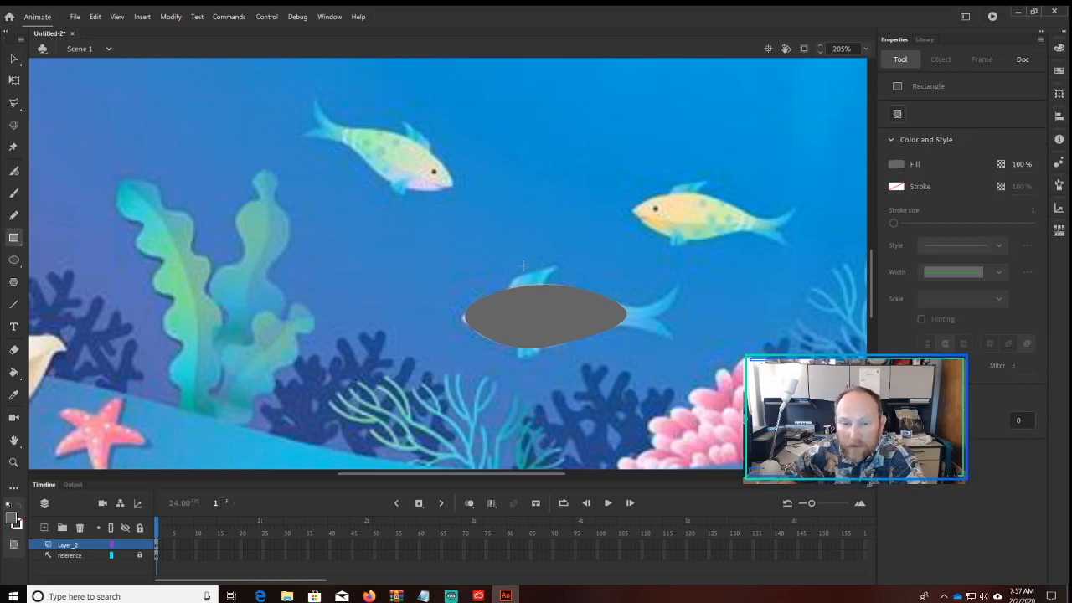
mouse_move(512, 264)
left_mouse_down()
mouse_move(561, 299)
mouse_move(546, 284)
mouse_move(559, 270)
mouse_move(560, 286)
mouse_move(557, 276)
left_mouse_up()
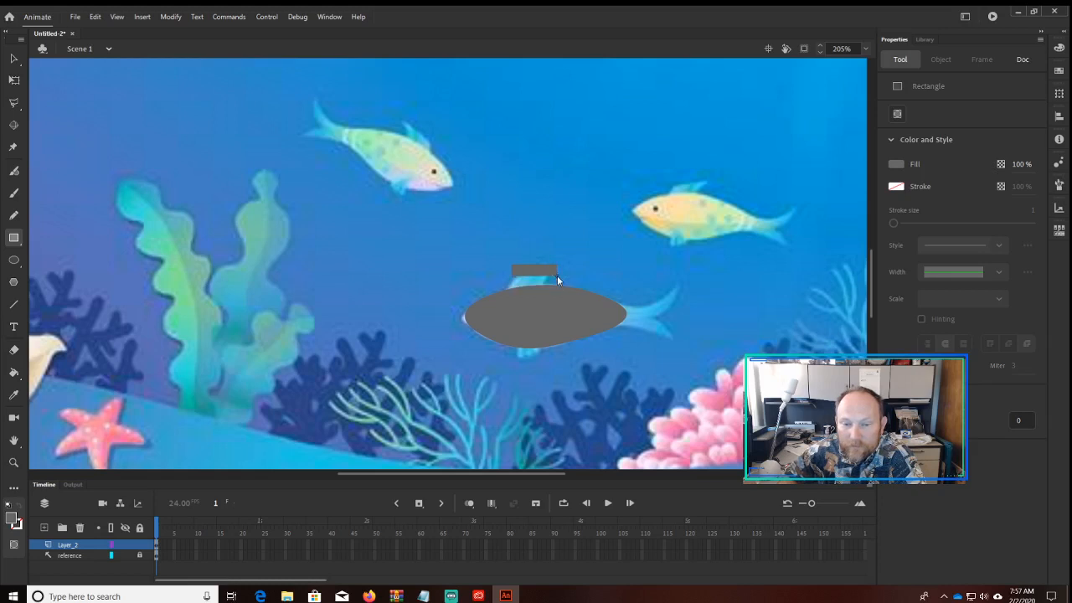
left_click(13, 60)
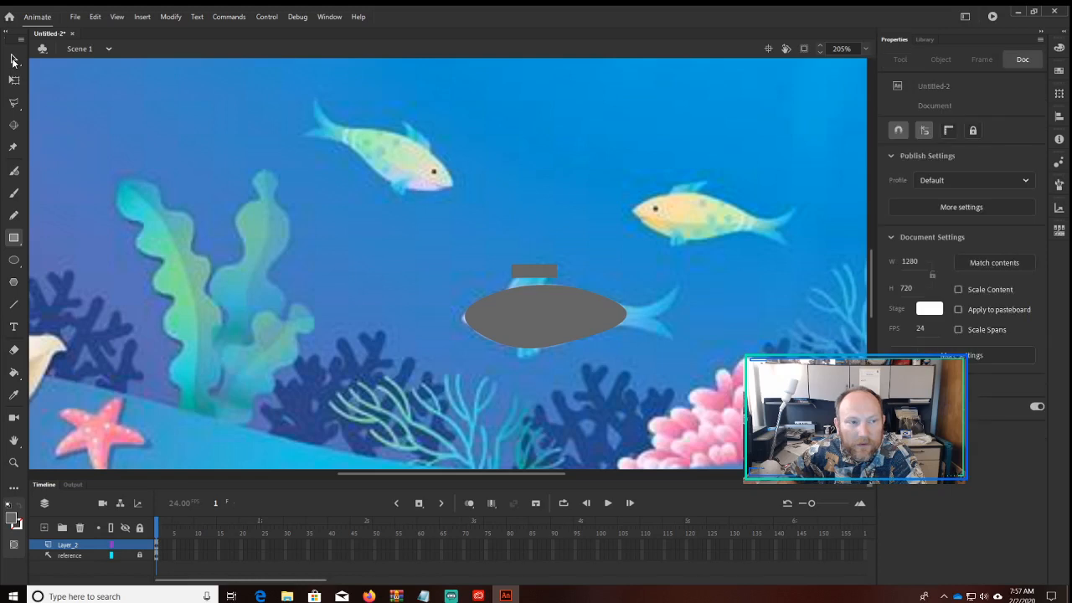
left_click(551, 270)
left_click(545, 240)
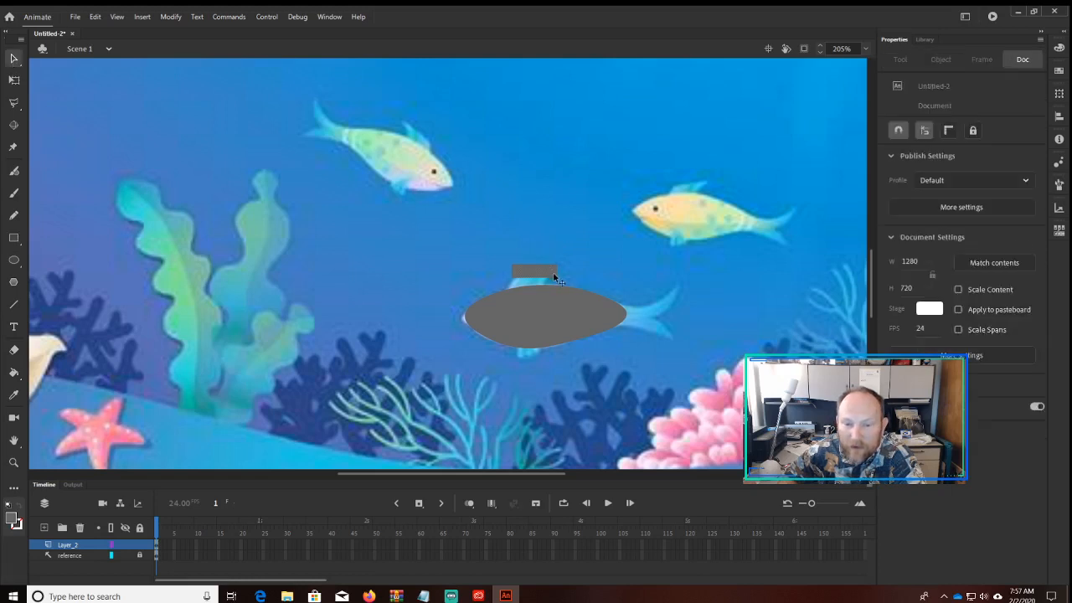
- Pull the rectangle's corners onto the reference dorsal fin so it joins the body and ends in a backward-pointing tip
left_click_drag(541, 279, 544, 287)
left_click(514, 282)
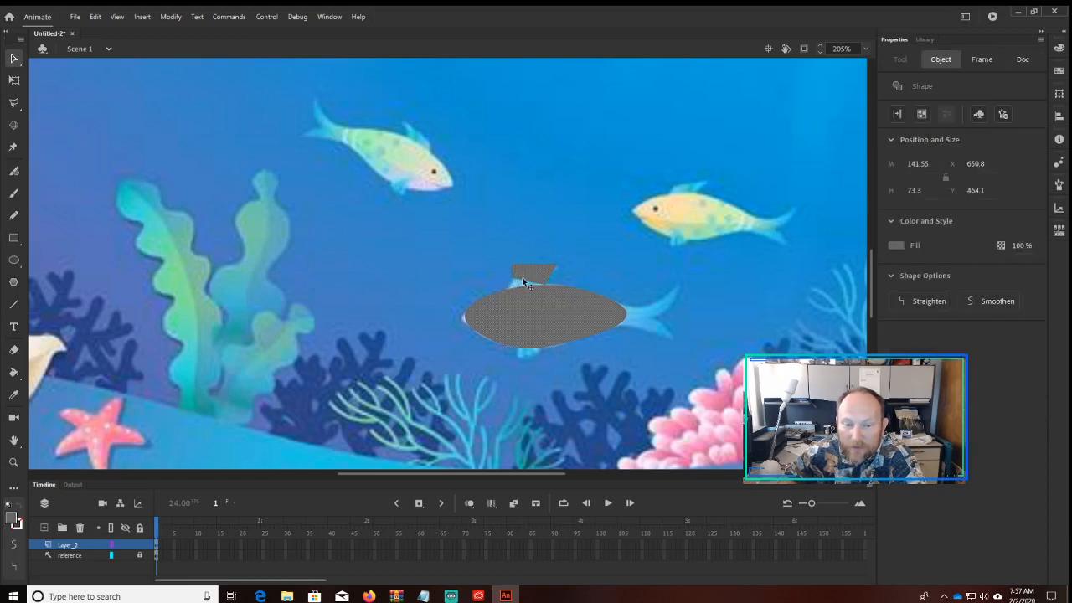
left_click(524, 260)
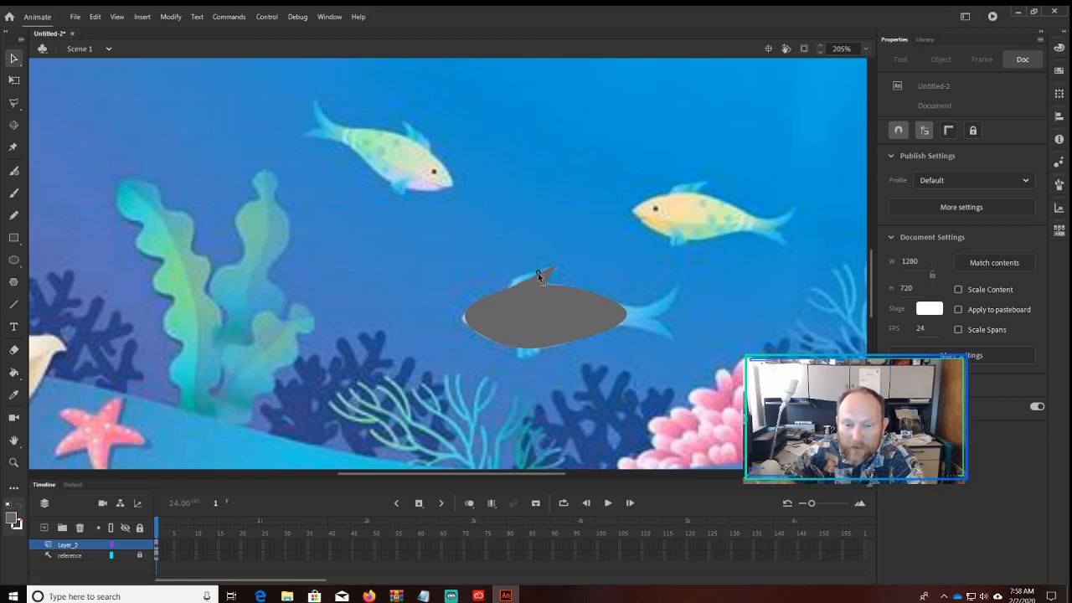
left_click_drag(539, 274, 513, 277)
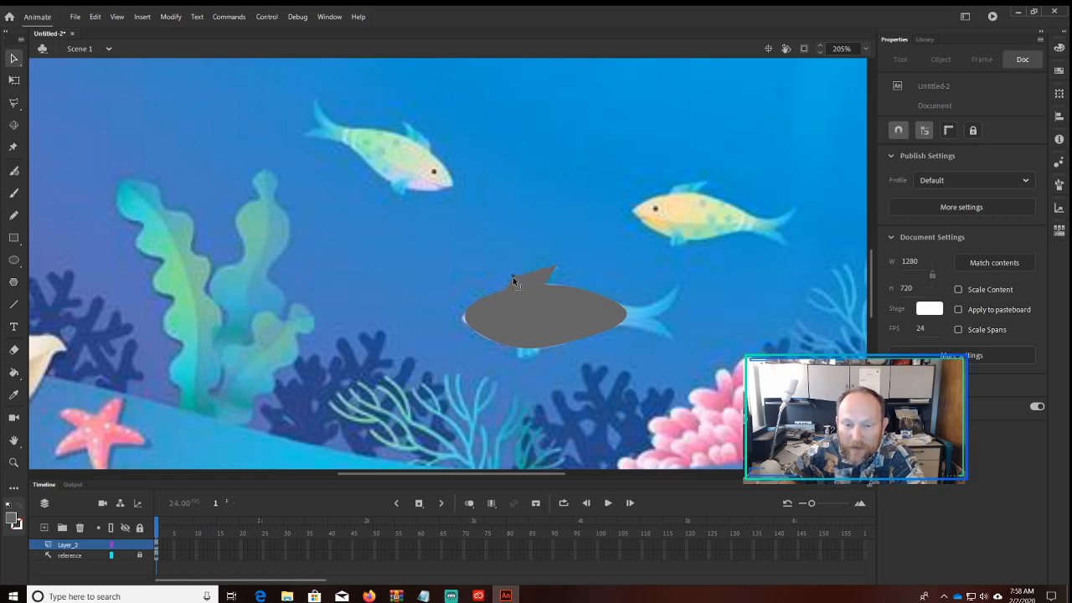
left_click(560, 273)
left_click(557, 268)
left_click(555, 267)
left_click(558, 268)
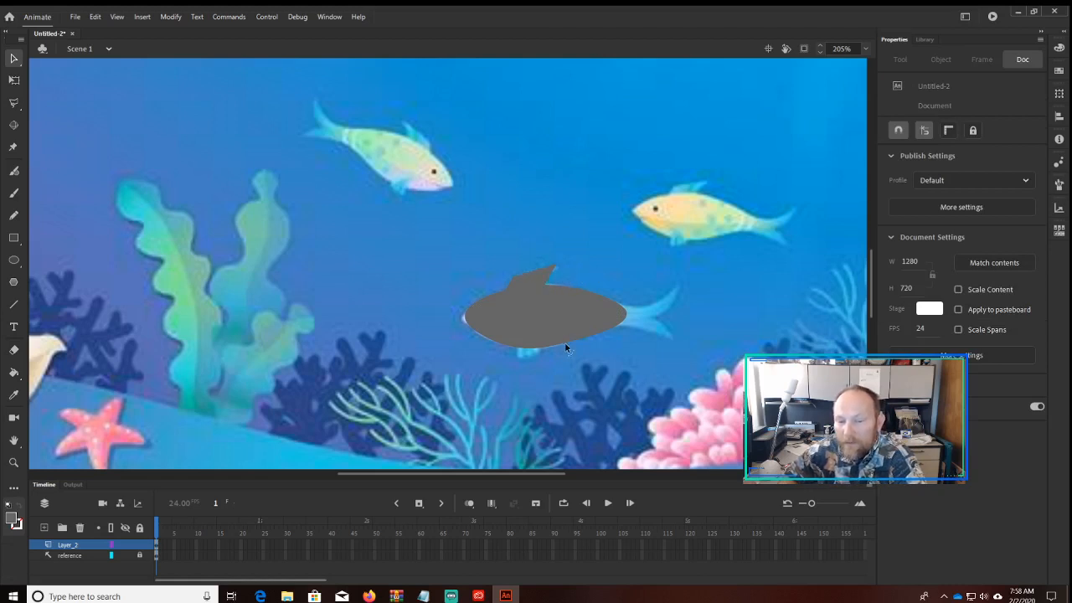
- Draw a gray rectangle about 21 × 11 px over the belly fin and nudge it up and left against the body
left_click(15, 239)
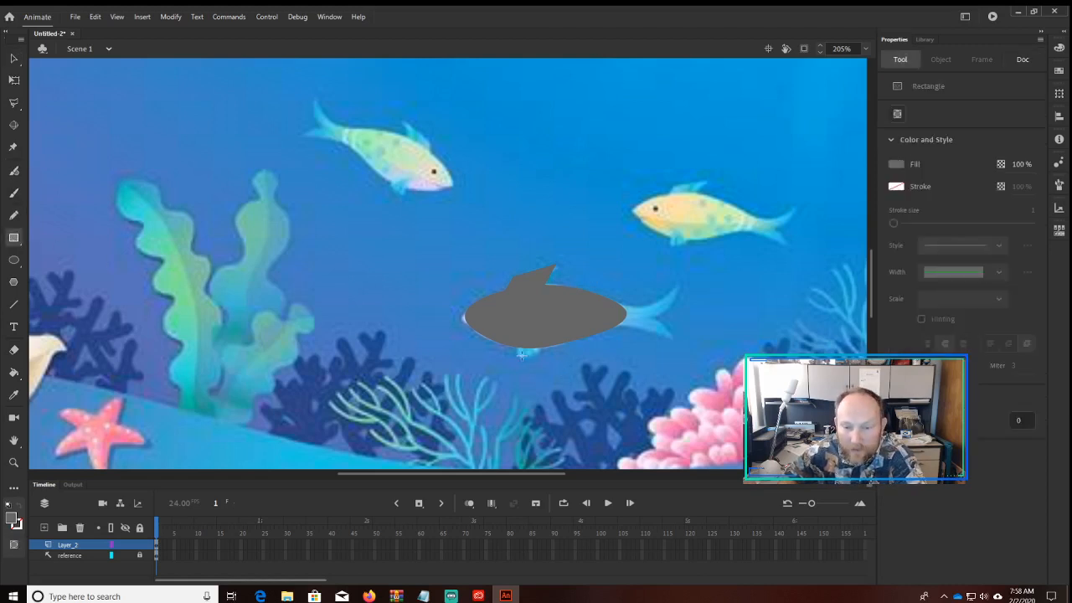
mouse_move(517, 353)
left_mouse_down()
mouse_move(542, 368)
mouse_move(527, 352)
mouse_move(537, 361)
left_mouse_up()
left_click(14, 59)
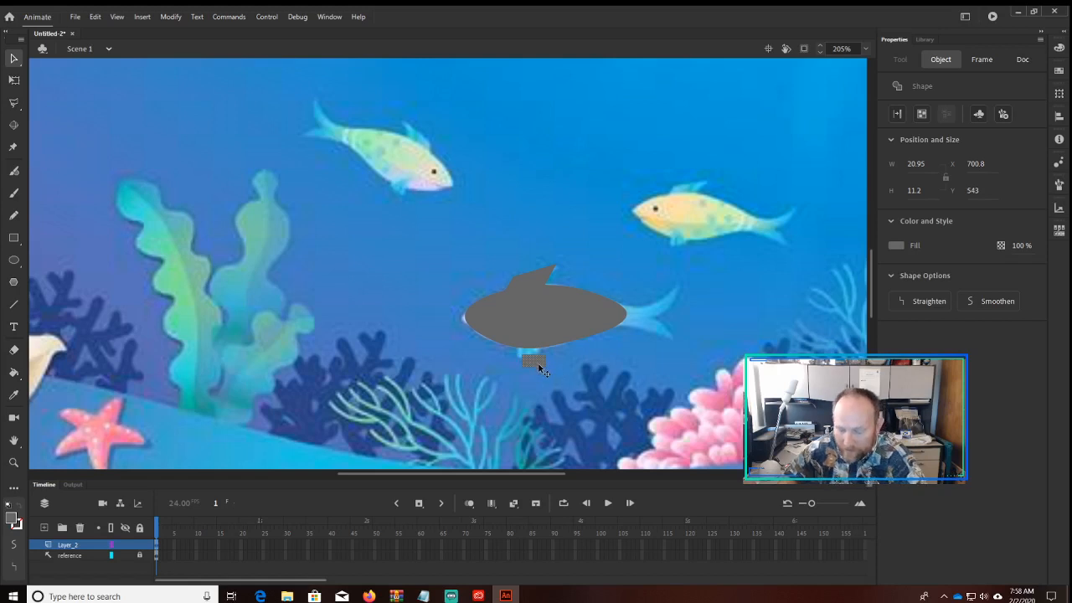
key("Up")
key("Up")
key("Up")
key("Up")
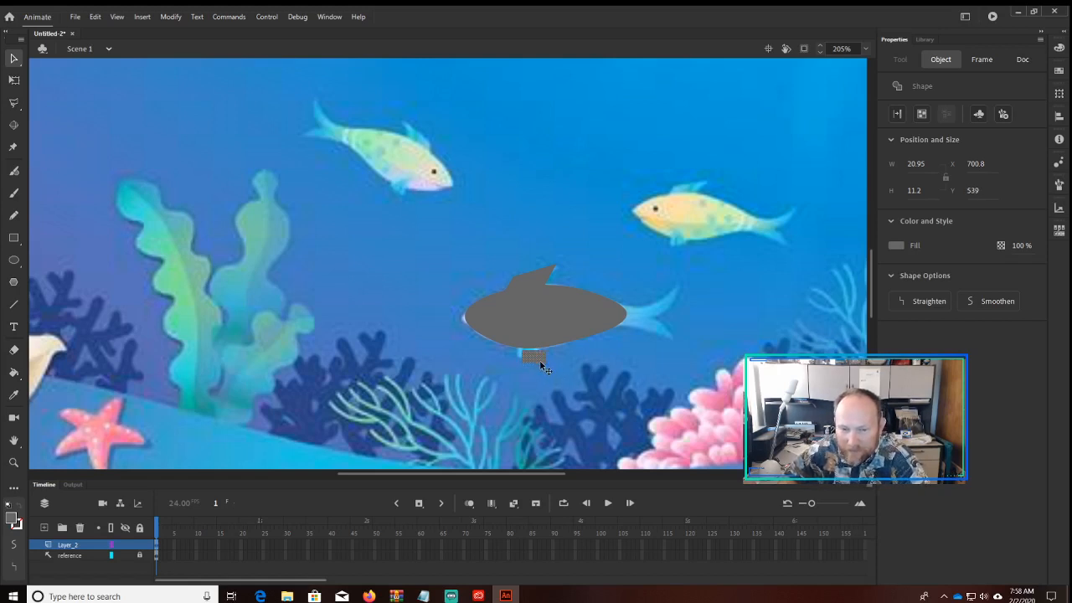
key("Left")
key("Left")
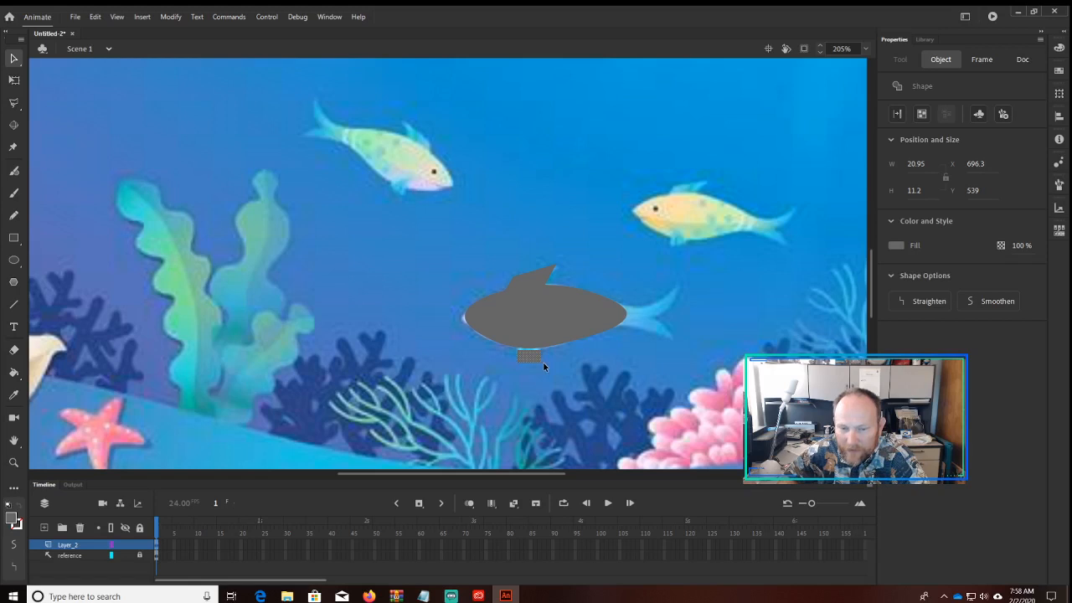
left_click(537, 364)
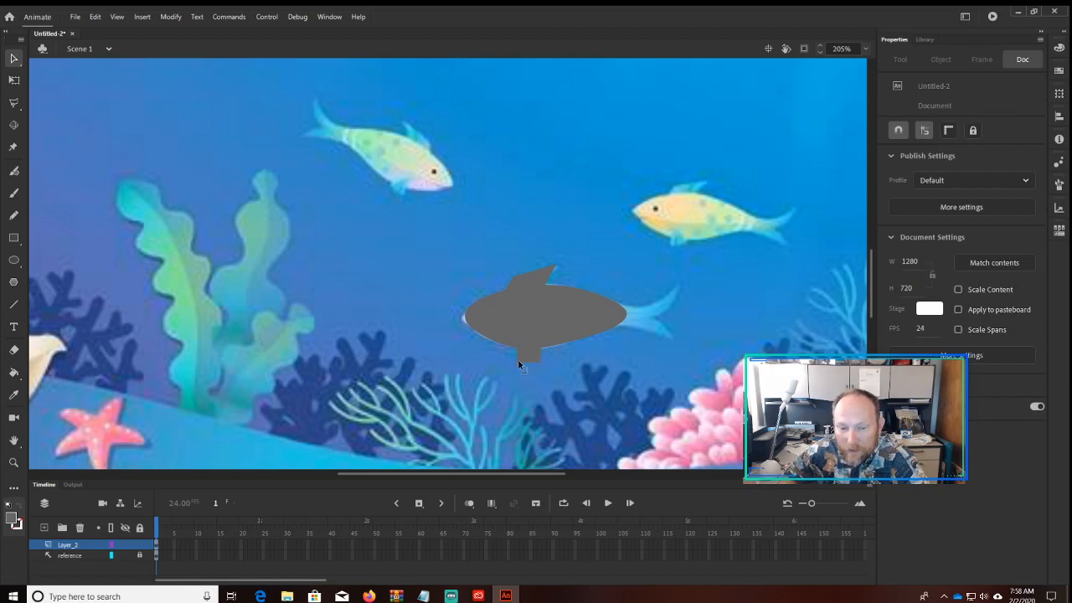
- Reshape the belly fin by moving its lower front corner forward and up and raising its lower rear corner
left_click(518, 363)
left_click(526, 362)
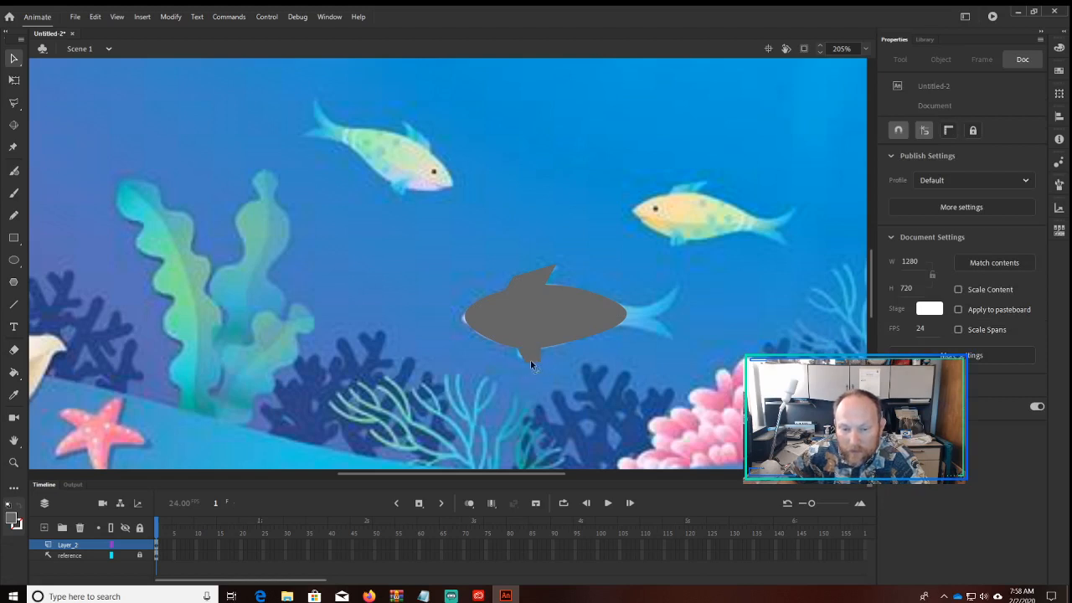
key("ctrl+equal")
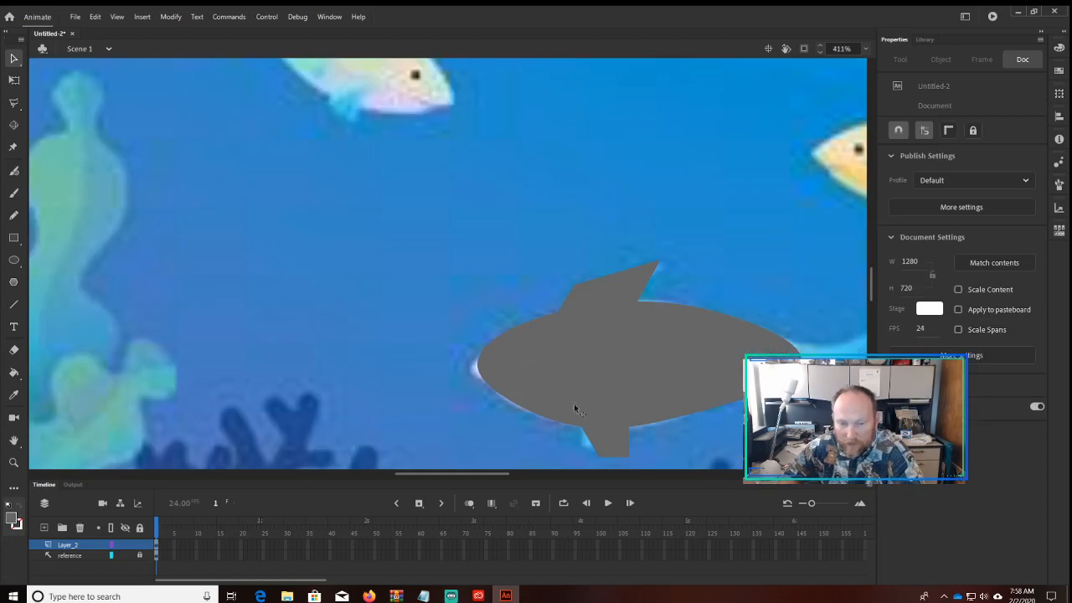
scroll(599, 415, "down", 5)
scroll(602, 402, "up", 3)
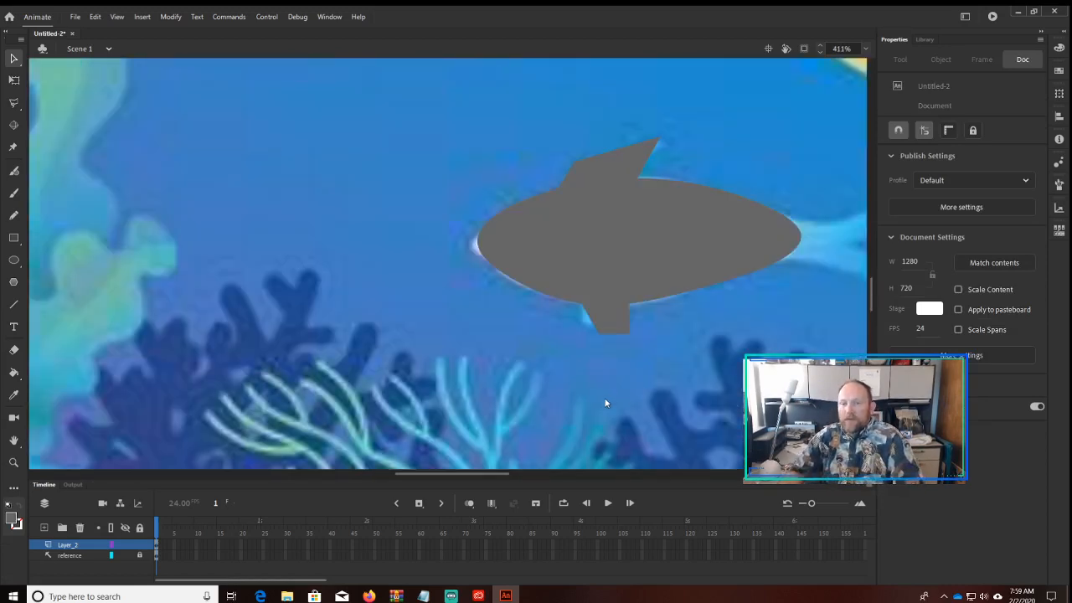
left_click(604, 328)
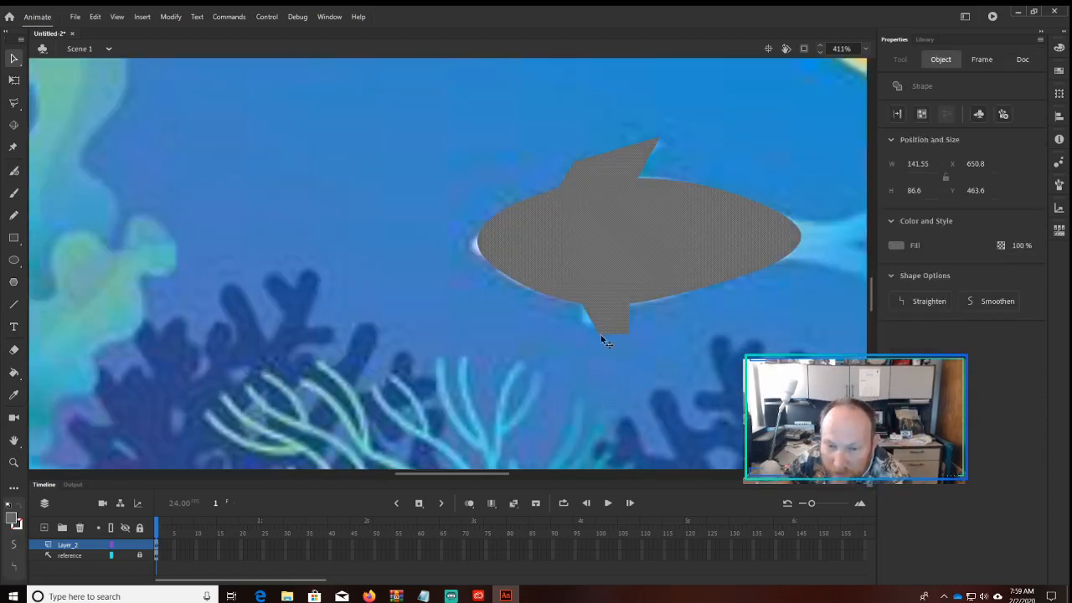
left_click(603, 335)
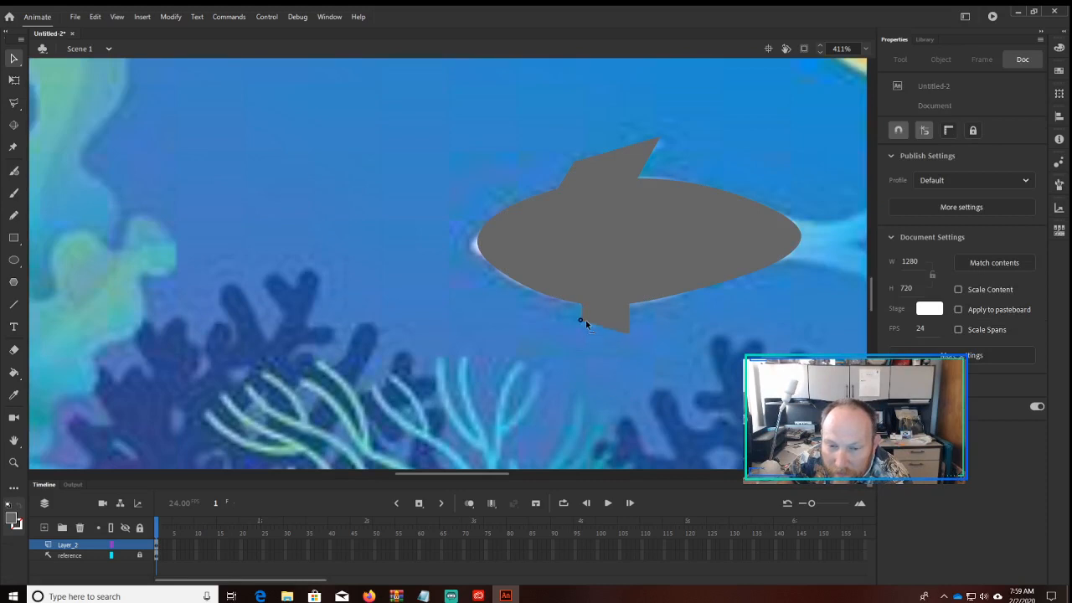
left_click_drag(628, 334, 629, 313)
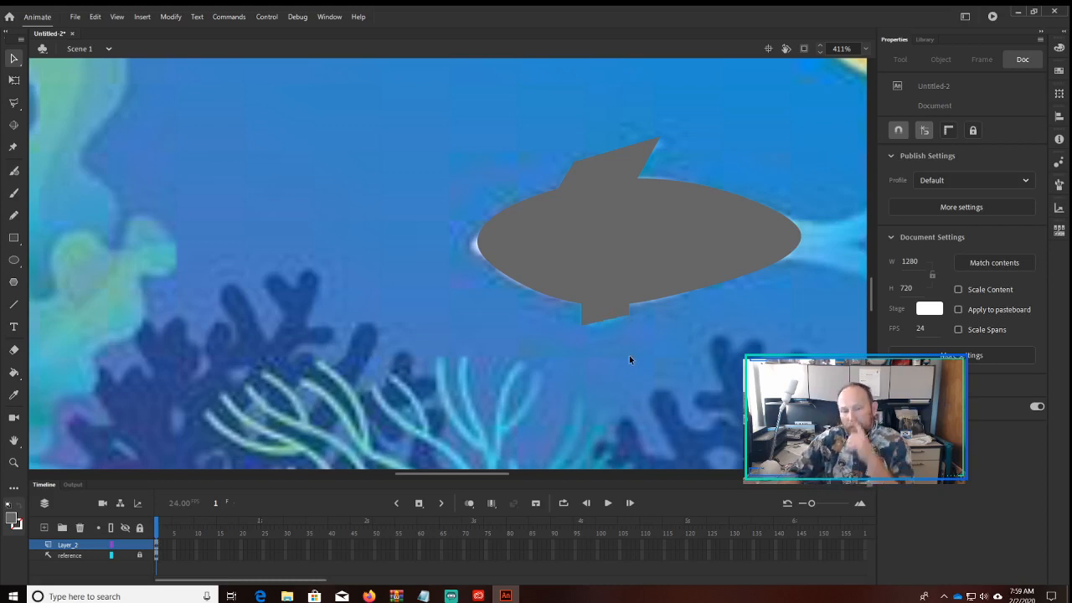
- Extend the fish's nose forward to the reference outline and refine the curves above and below it
left_click(477, 247)
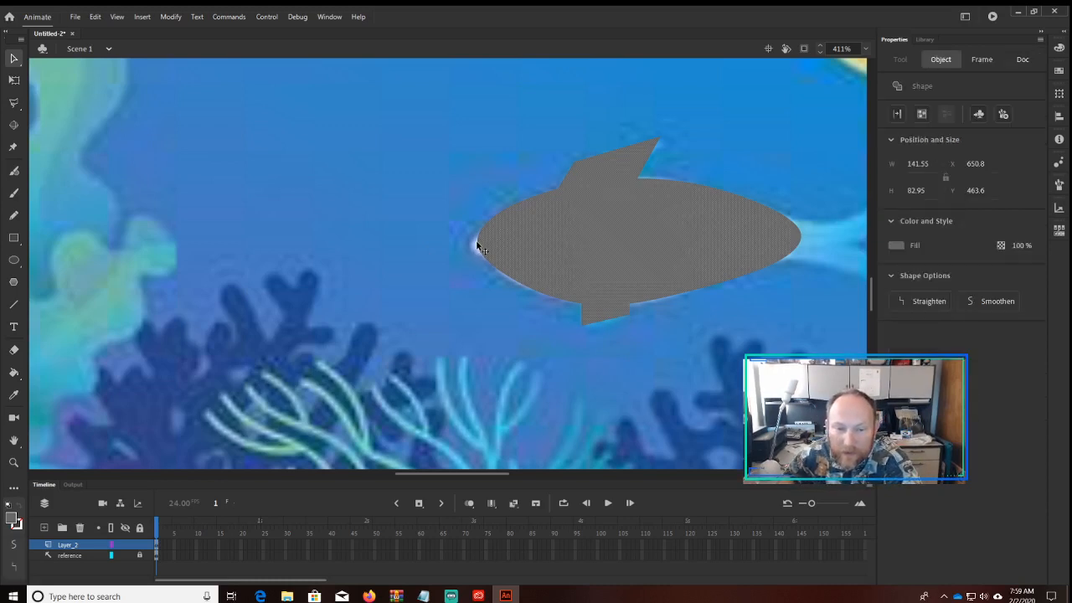
left_click(454, 244)
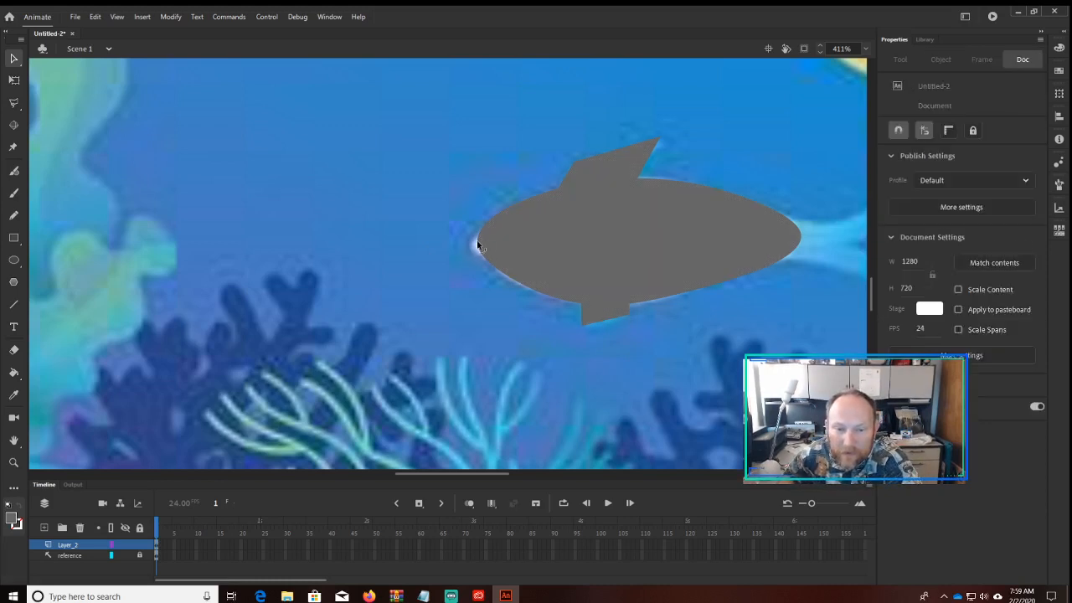
left_click_drag(480, 244, 492, 220)
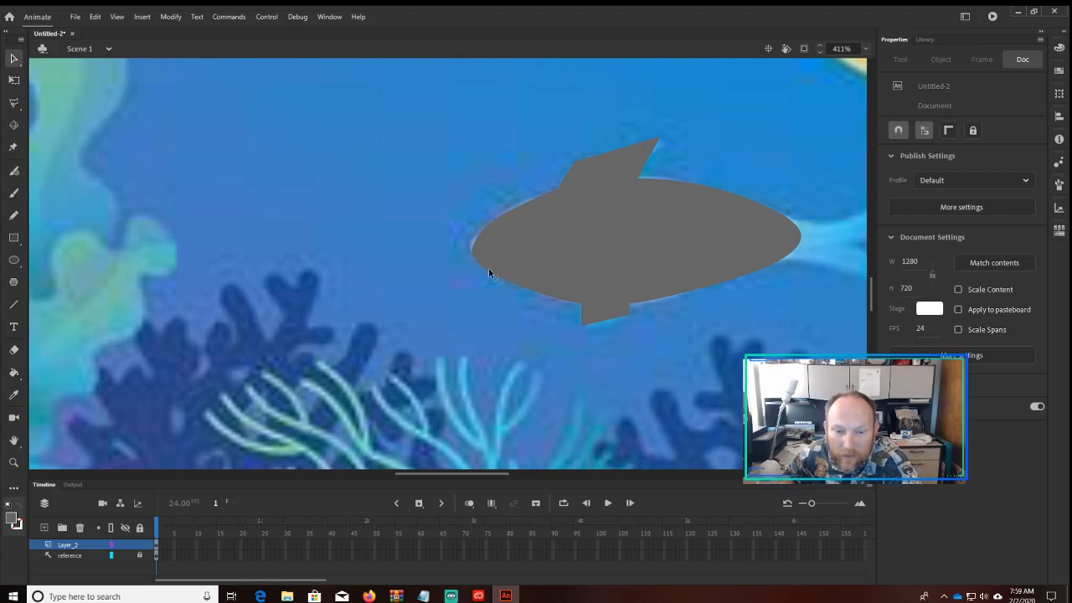
left_click_drag(488, 268, 488, 262)
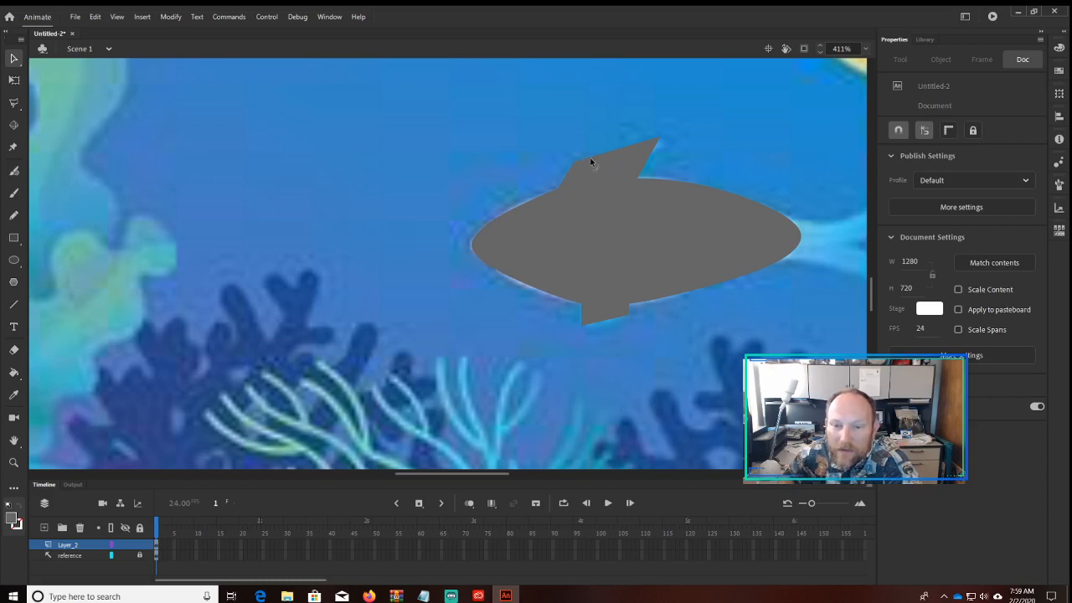
- Curve the dorsal fin's rear edge inward, adjust its tip, and bow the belly fin's lower edge outward
mouse_move(609, 158)
left_mouse_down()
mouse_move(611, 171)
mouse_move(615, 162)
left_mouse_up()
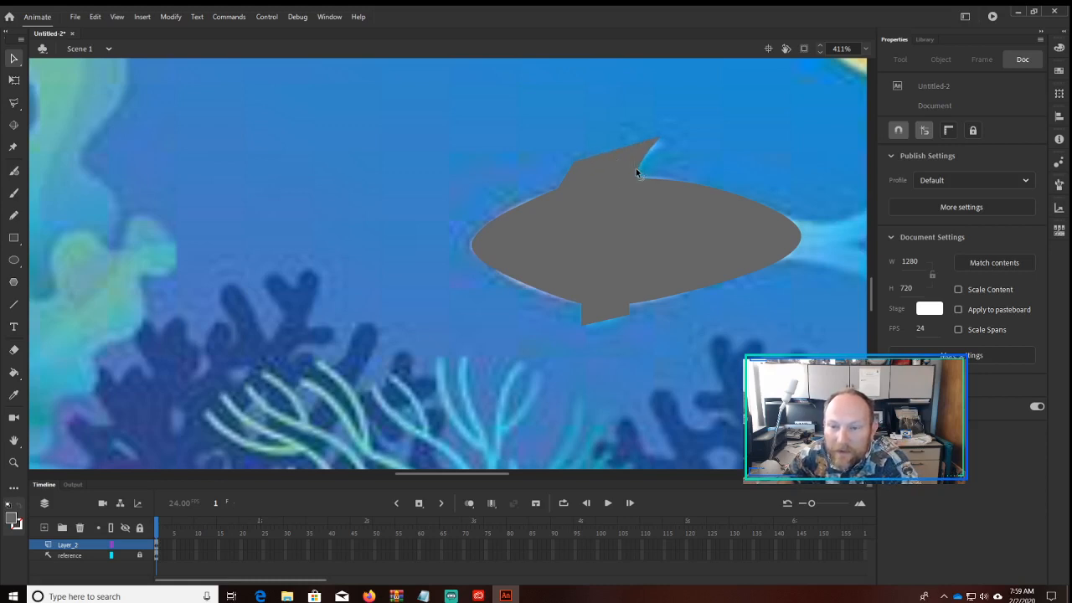
left_click(659, 138)
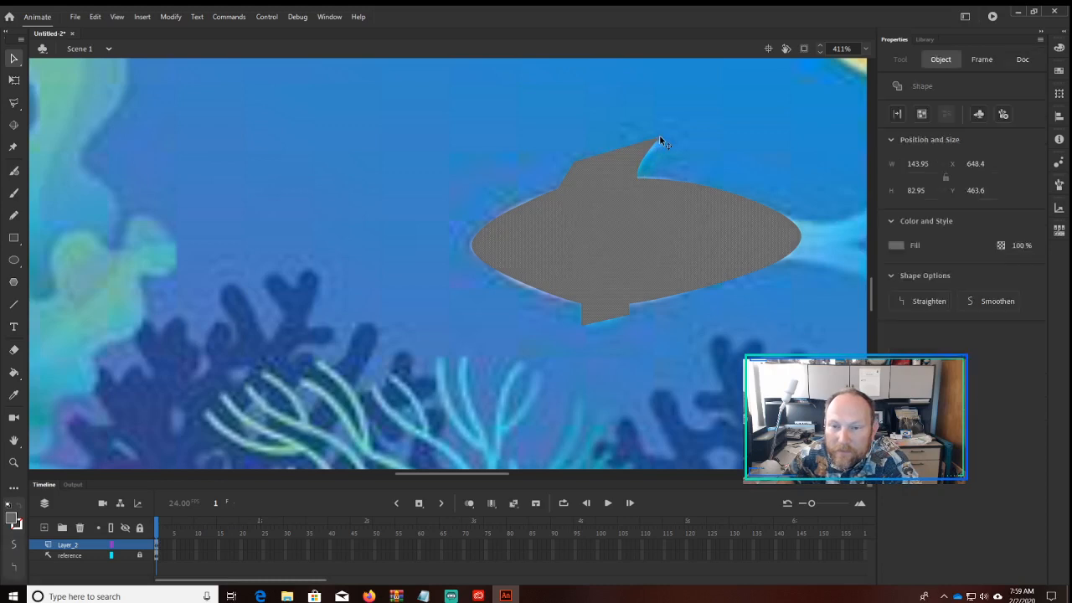
left_click(664, 137)
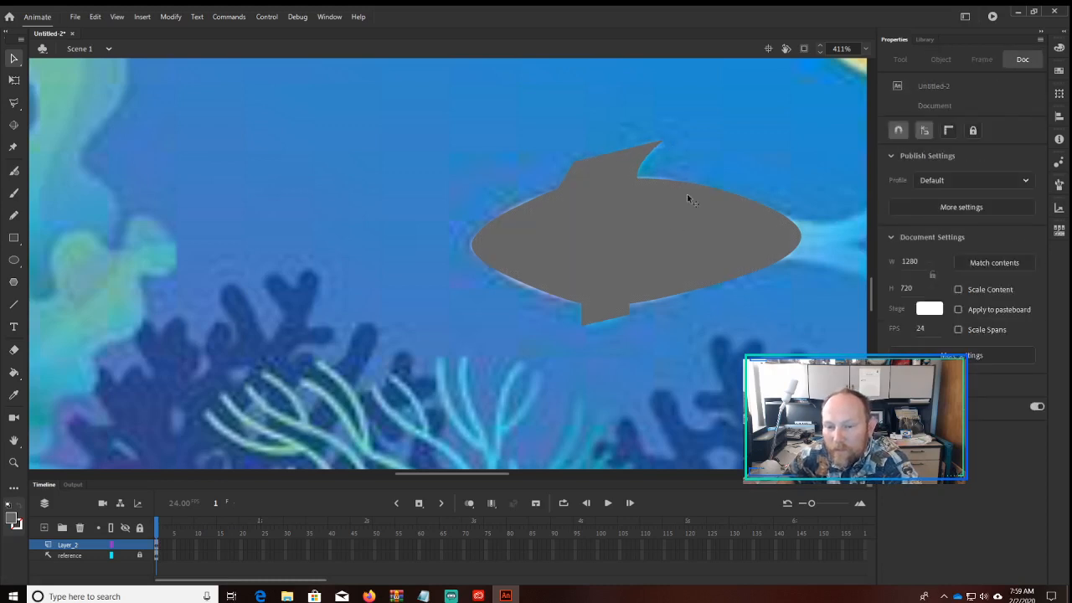
left_click_drag(610, 324, 610, 329)
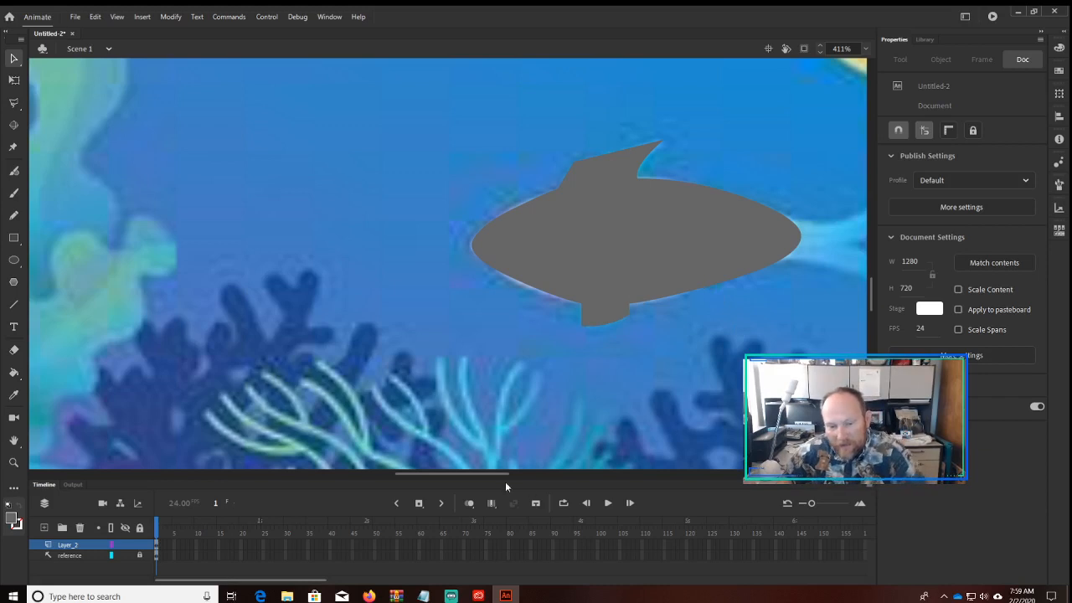
- Draw a flat gray oval over the tail's lower lobe, overlapping the rear of the body, and select the merged shape
left_click_drag(496, 471, 533, 478)
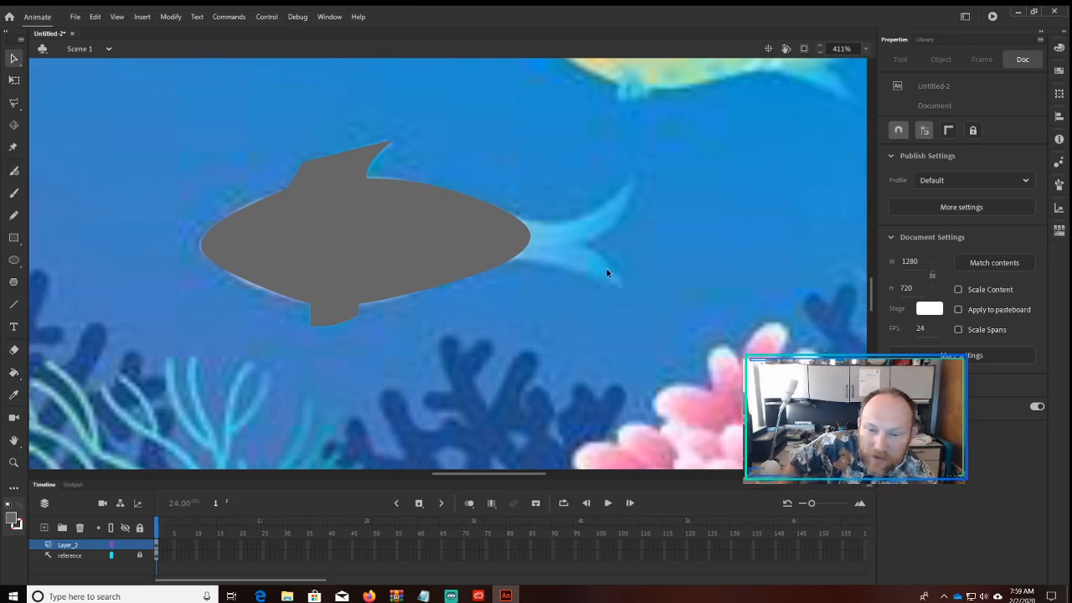
left_click(13, 260)
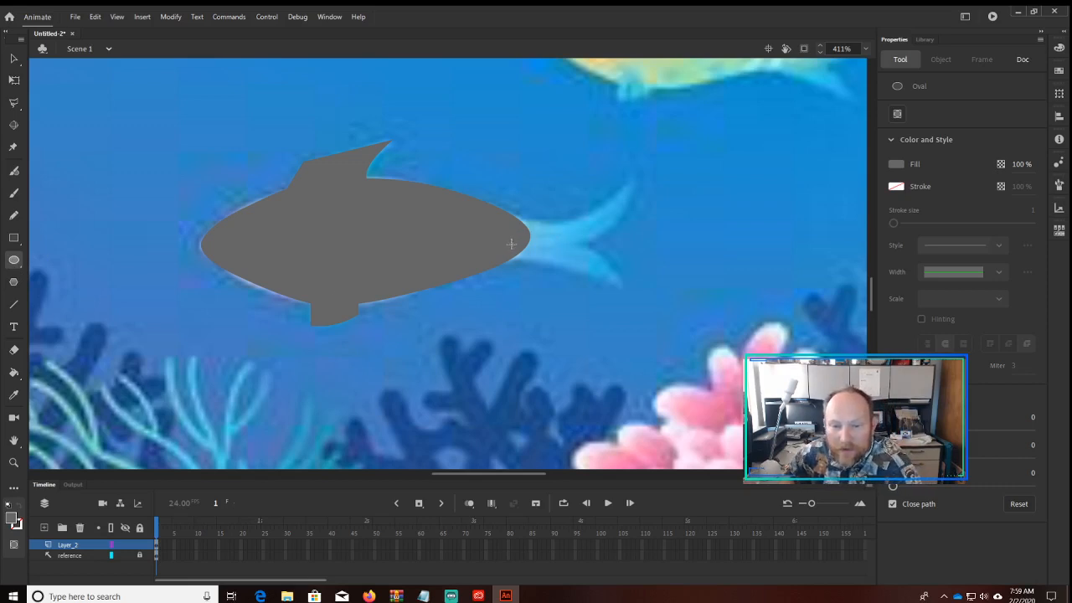
left_click_drag(511, 244, 622, 271)
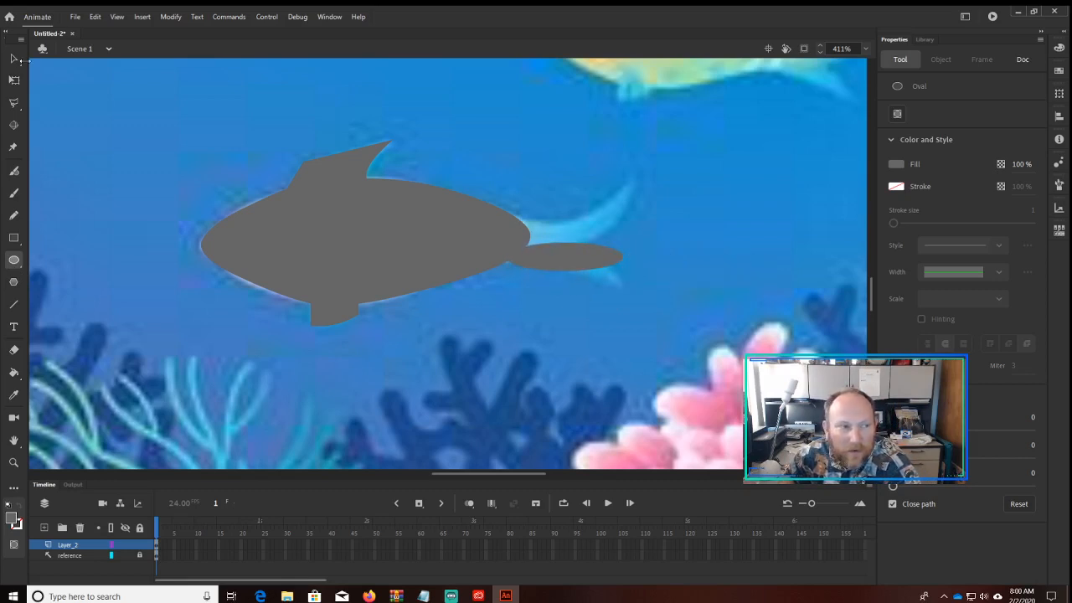
left_click(17, 59)
left_click(608, 265)
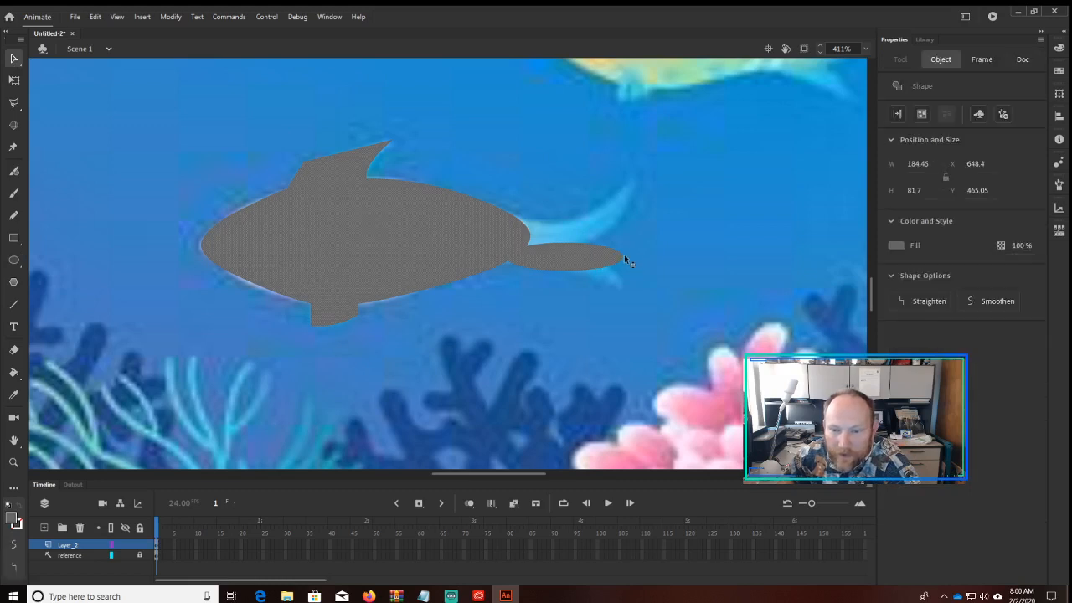
- Reshape the lower tail oval, lowering its tip to the reference and curving its underside smoothly into the body
left_click(622, 257)
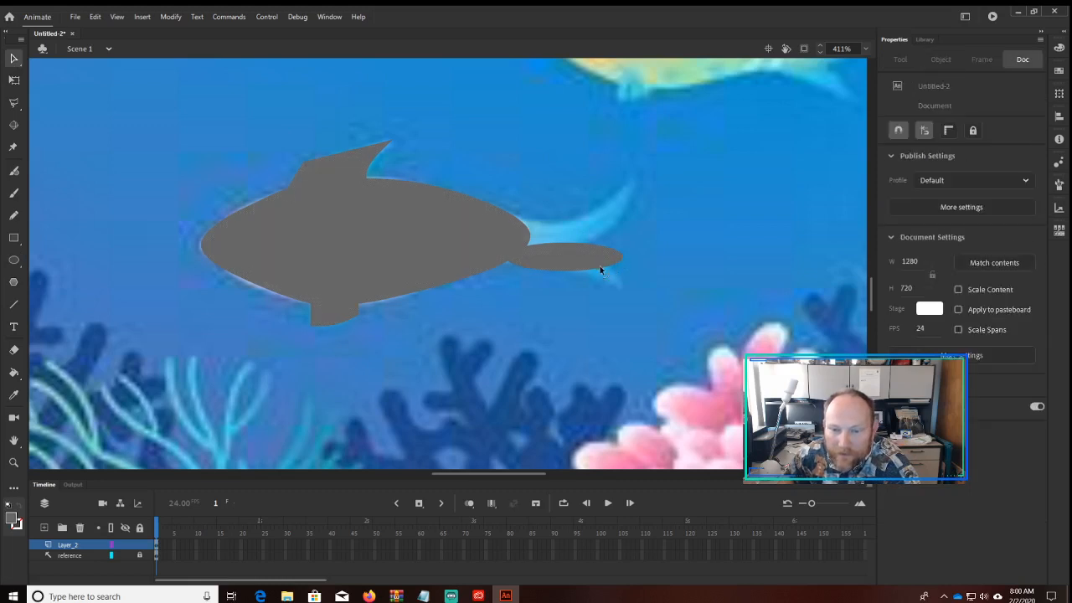
left_click_drag(573, 271, 537, 263)
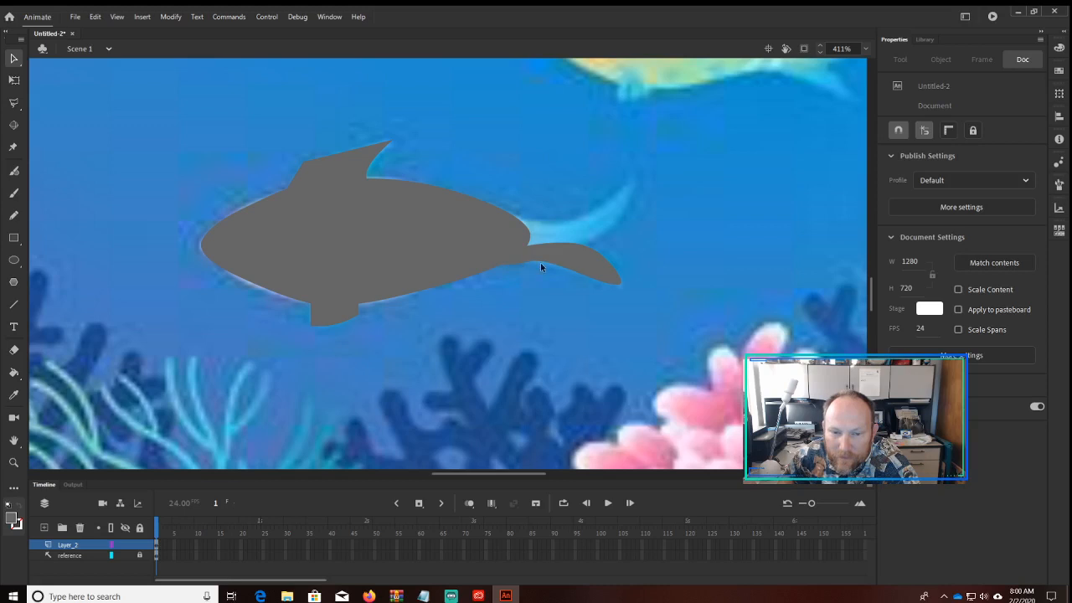
left_click(541, 265)
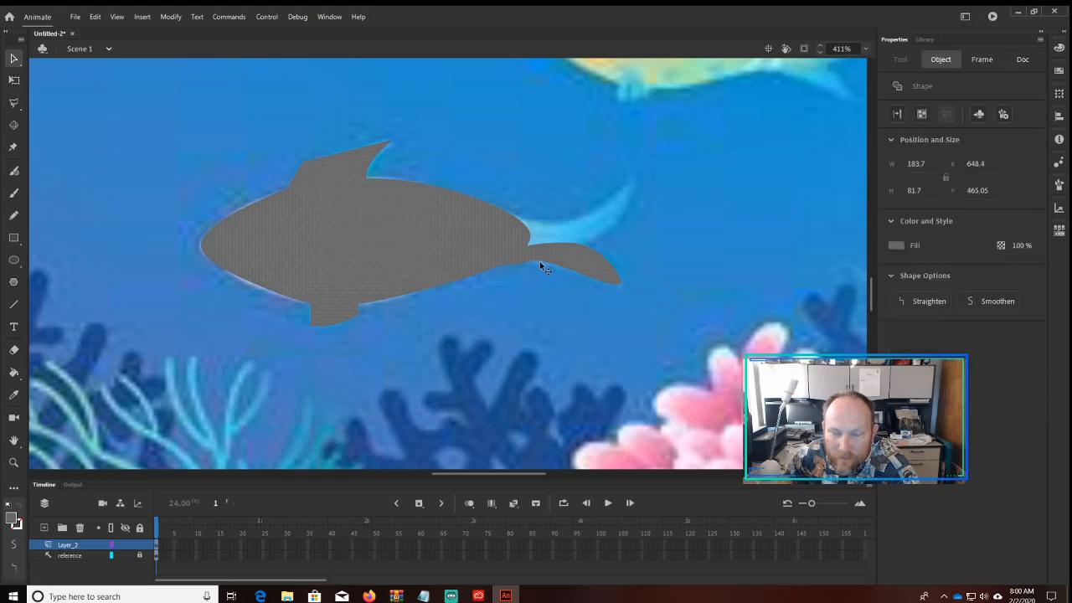
key("Escape")
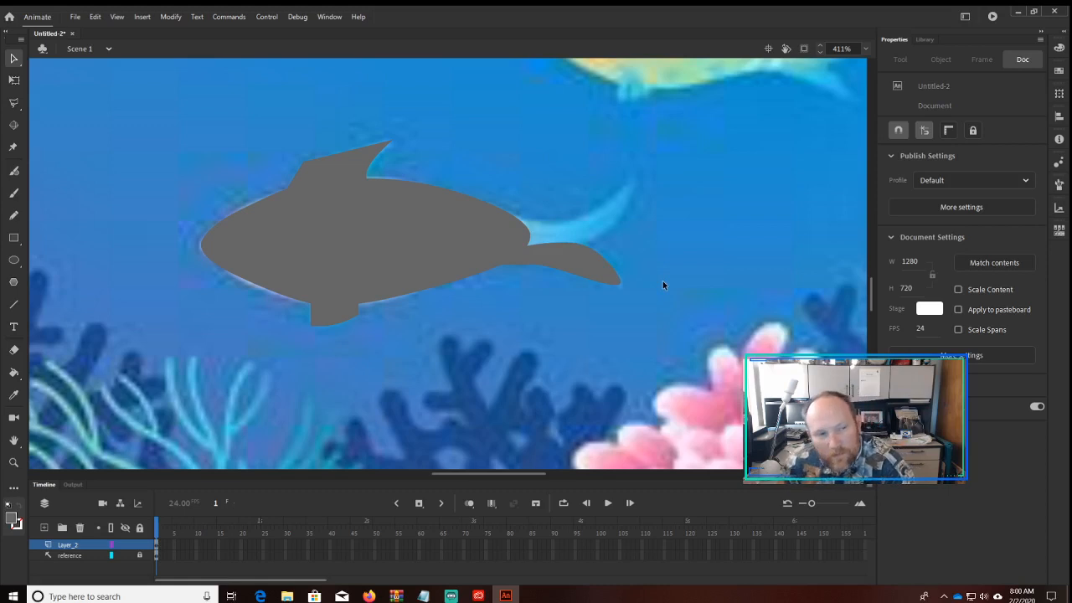
- Draw a flat gray oval for the upper tail lobe, overlapping the rear end of the body above the lower lobe
left_click(14, 260)
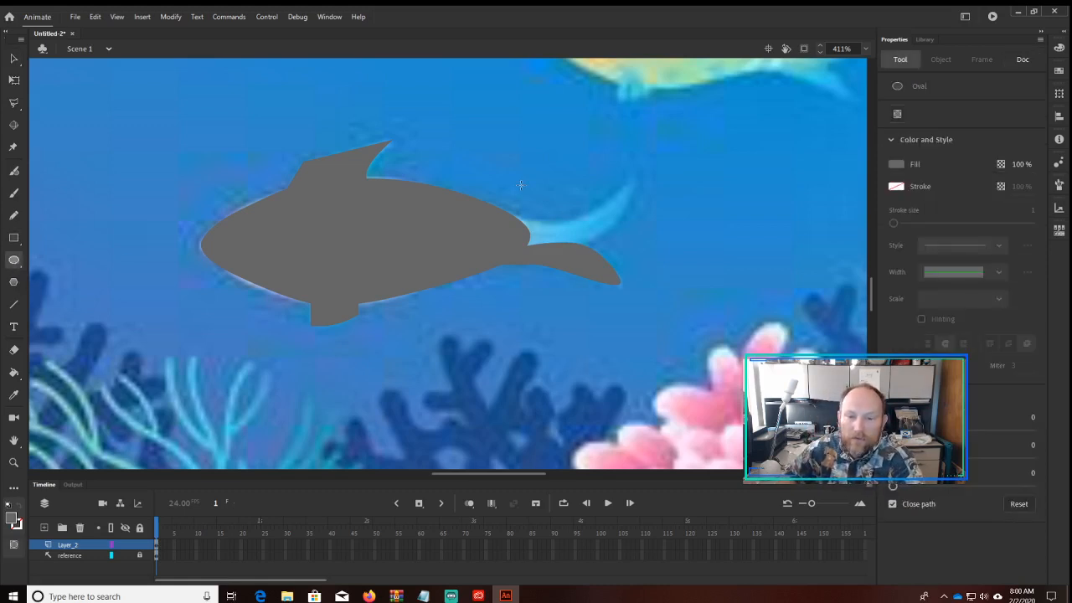
left_click_drag(520, 221, 610, 238)
left_click(14, 59)
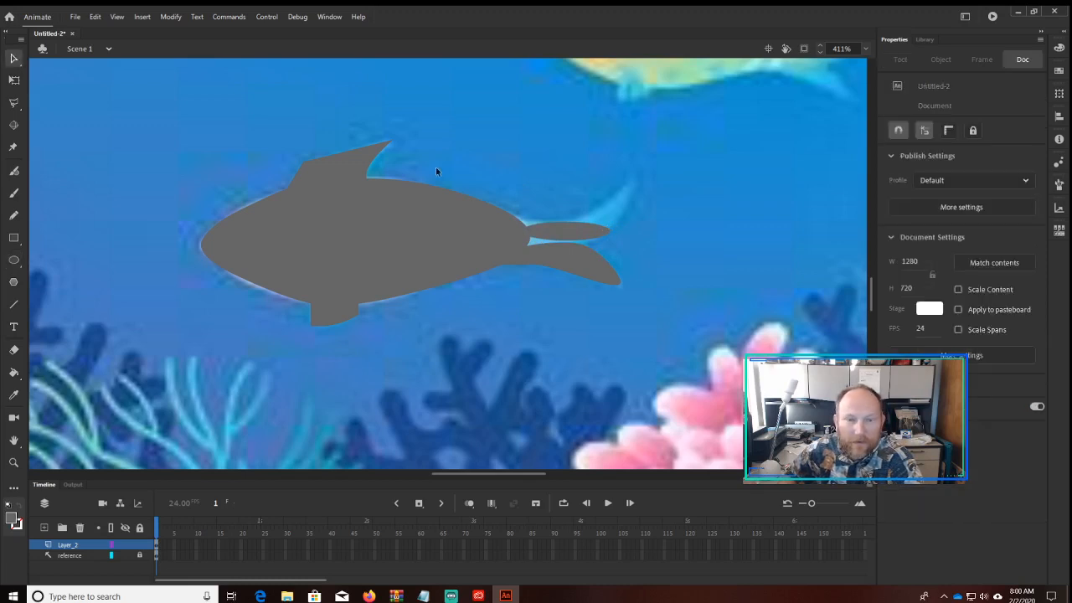
- Raise the upper tail oval's tip to the reference fin tip and curve its edges to join the body and lower lobe
left_click(605, 228)
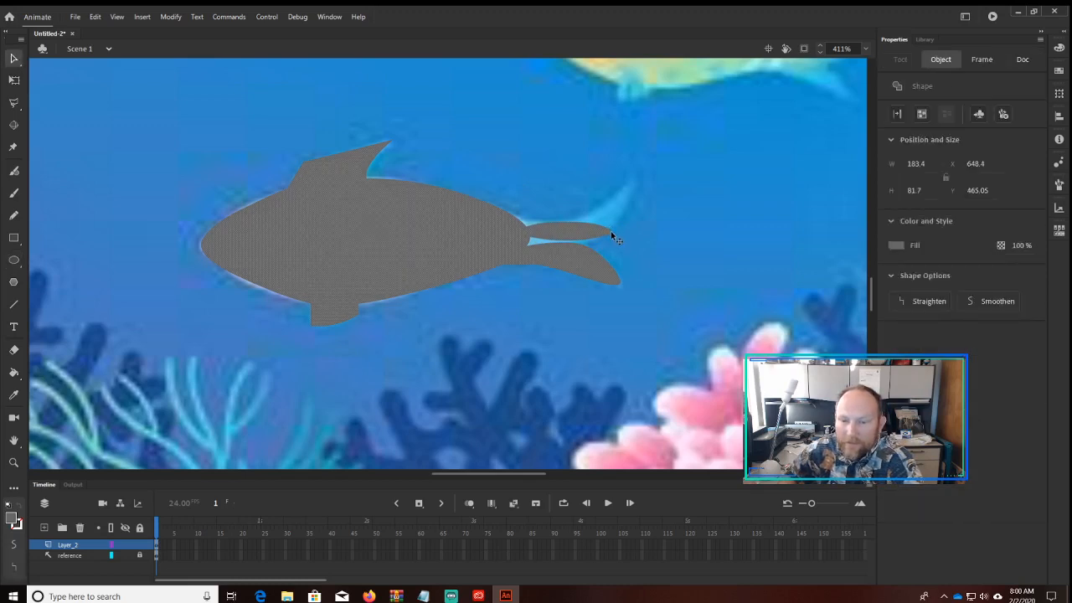
left_click(623, 231)
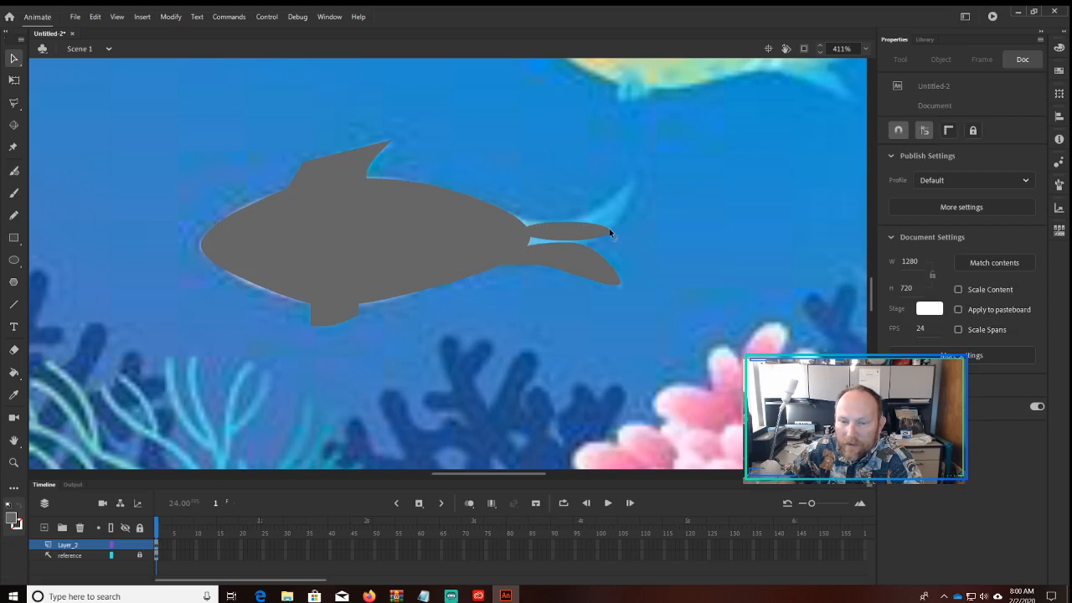
left_click_drag(609, 228, 632, 189)
left_click_drag(603, 227, 528, 243)
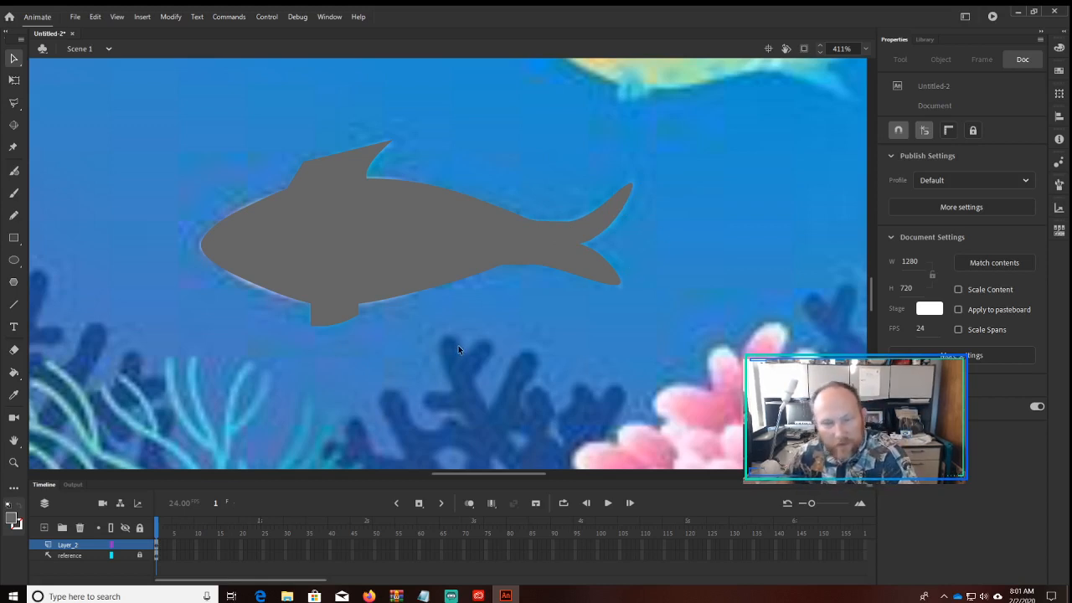
- Set the oval fill to black and draw a small round eye on the fish's head
left_click(13, 259)
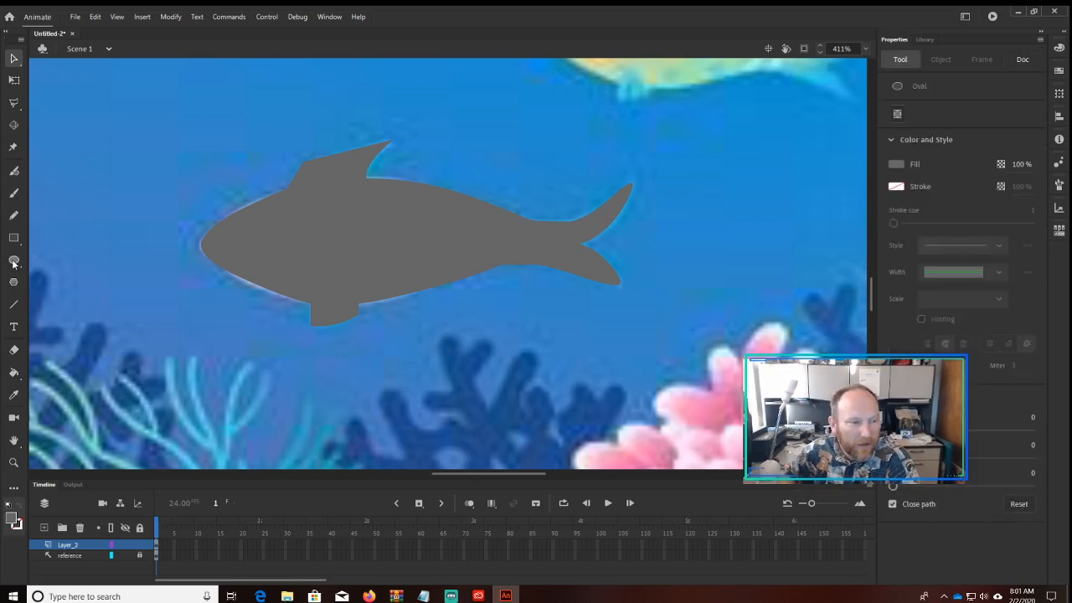
left_click(897, 164)
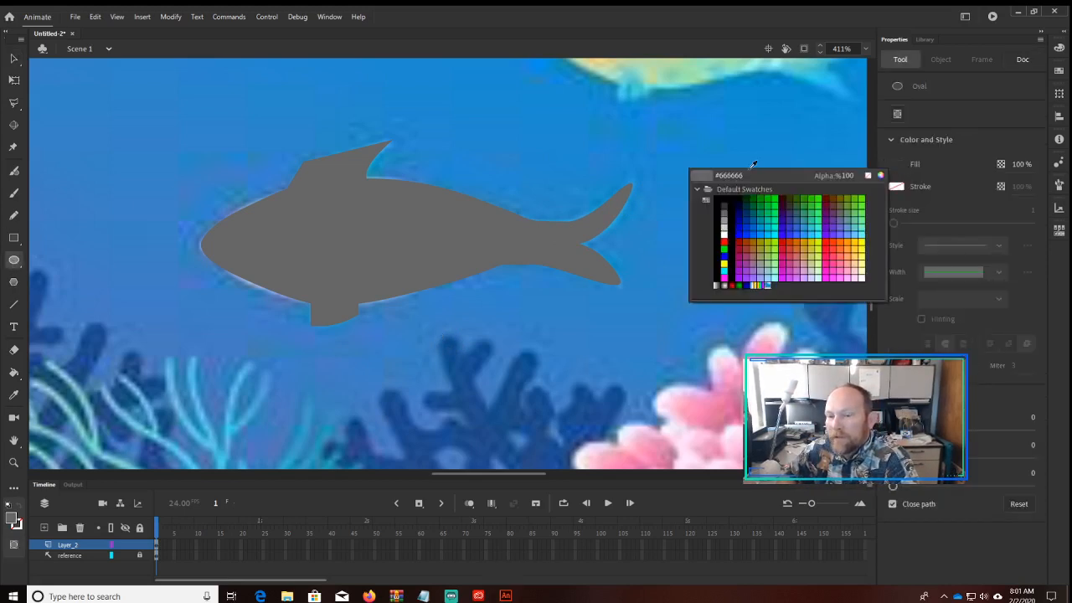
left_click(731, 201)
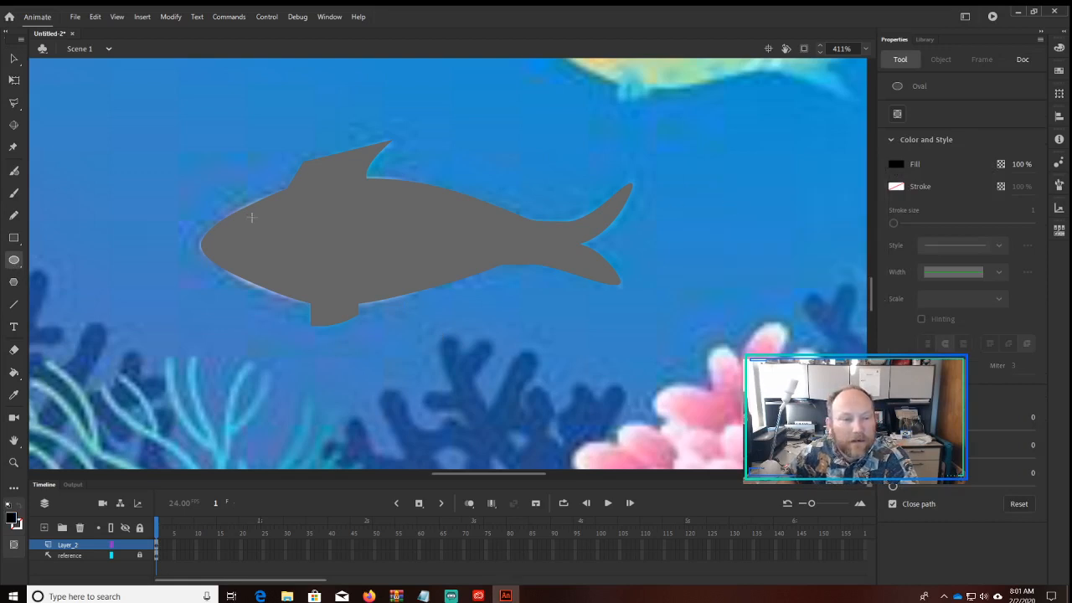
left_click_drag(263, 217, 275, 230)
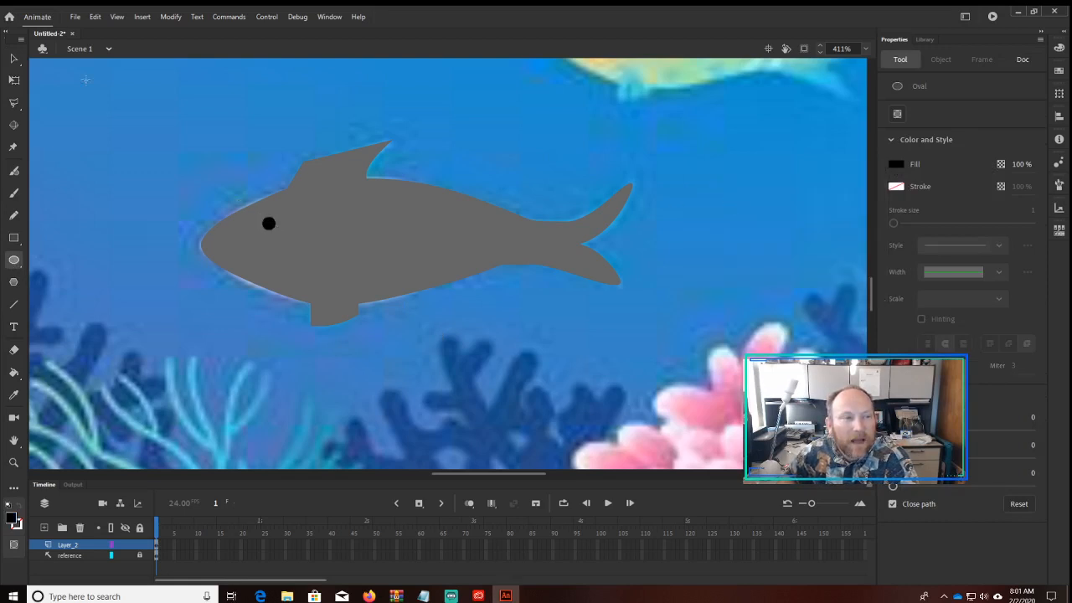
- Change the gray fish body's fill to light lilac #CCCCFF and deselect the shape
left_click(11, 59)
left_click(435, 232)
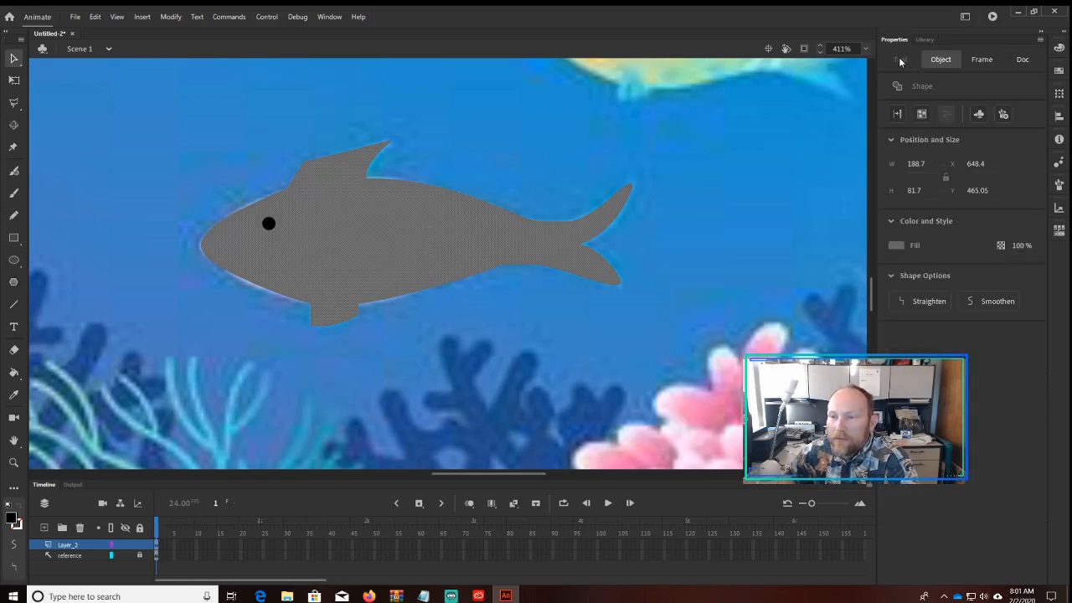
key("Escape")
left_click(420, 237)
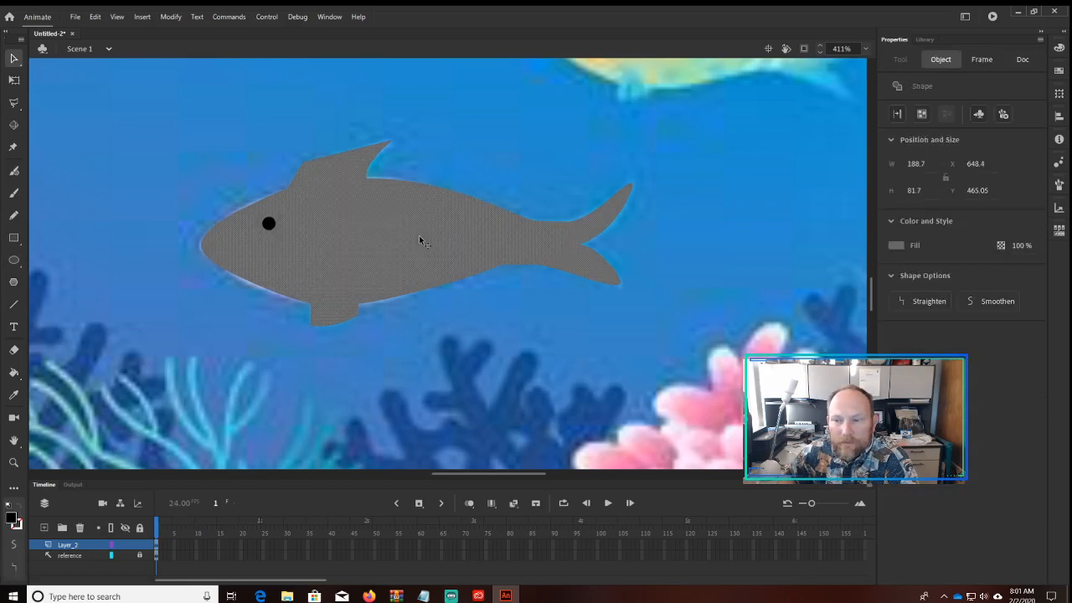
left_click(897, 246)
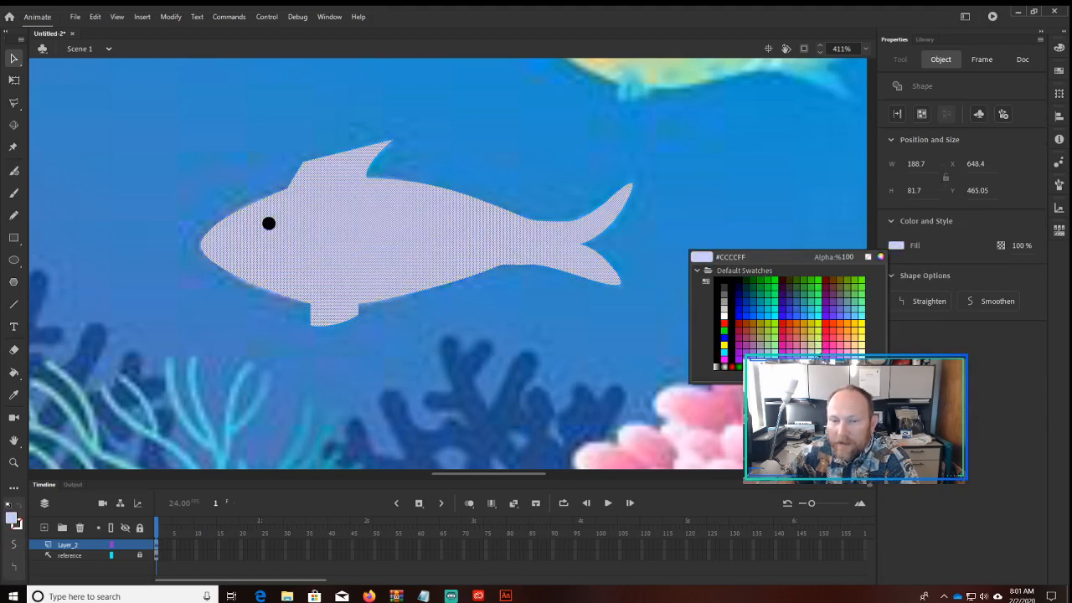
left_click(817, 345)
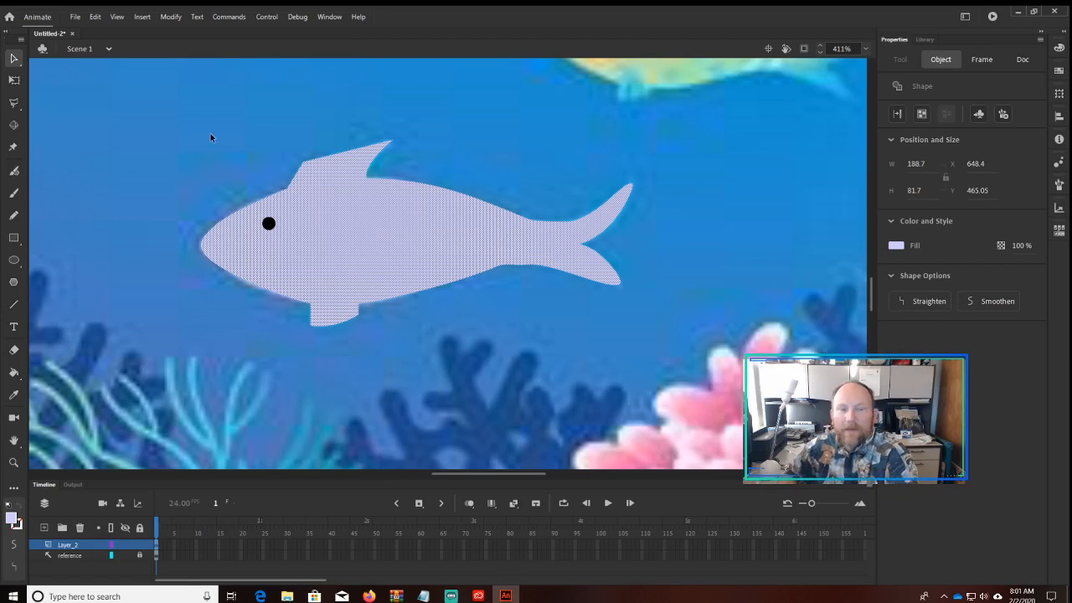
key("ctrl+minus")
key("ctrl+minus")
key("ctrl+minus")
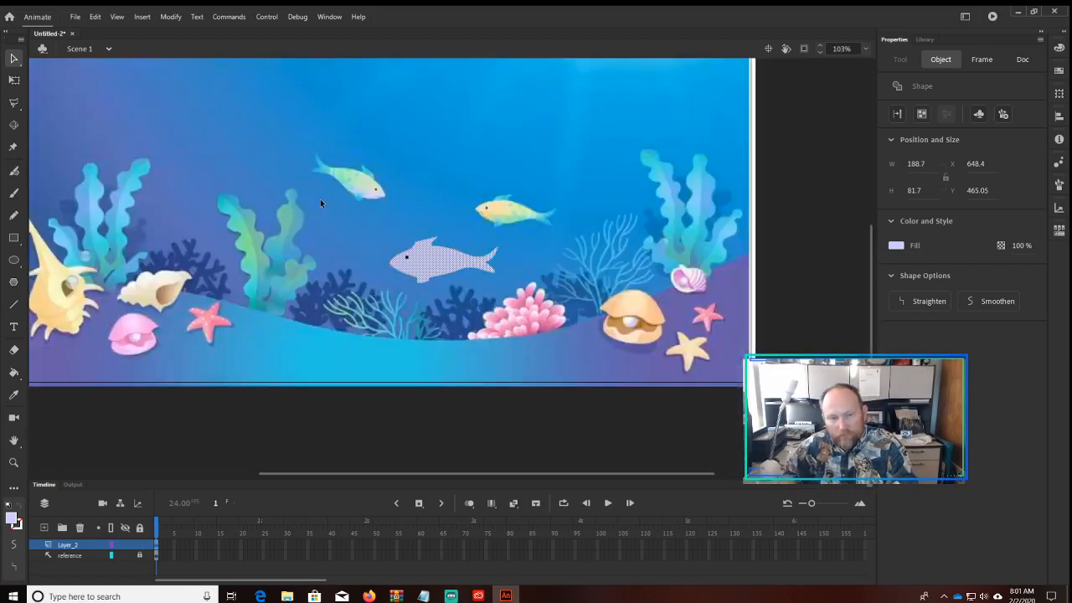
key("ctrl+equal")
key("ctrl+equal")
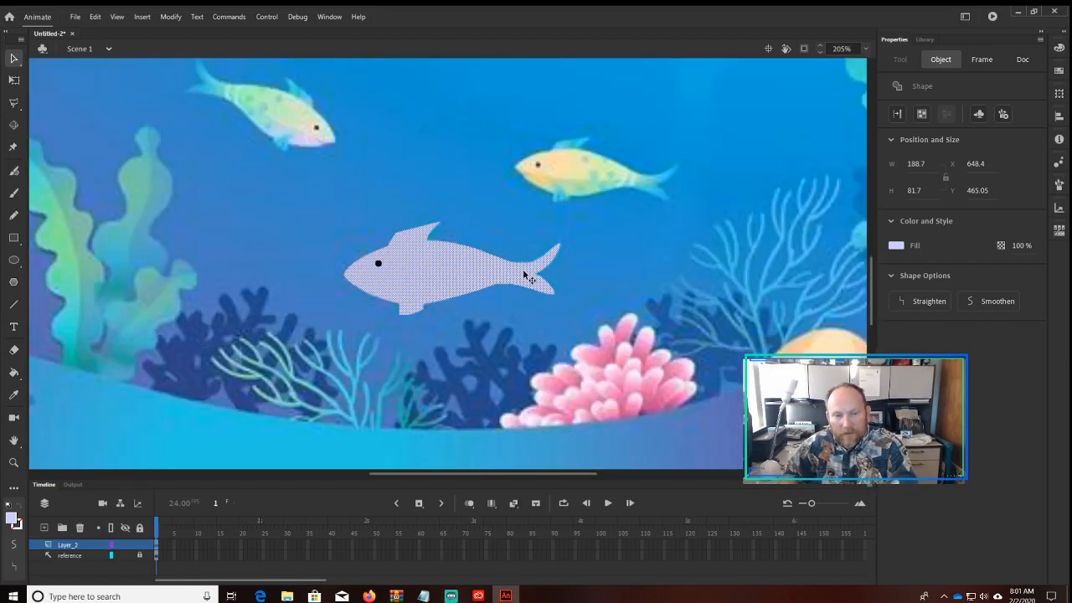
left_click(504, 340)
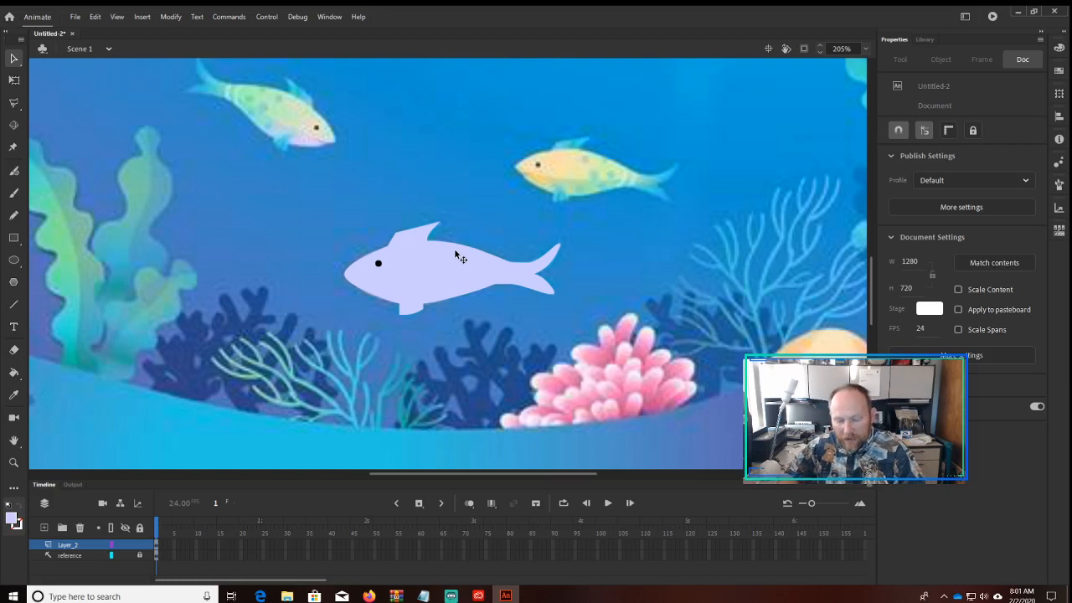
- Rename Layer_2 as fish
key("ctrl+minus")
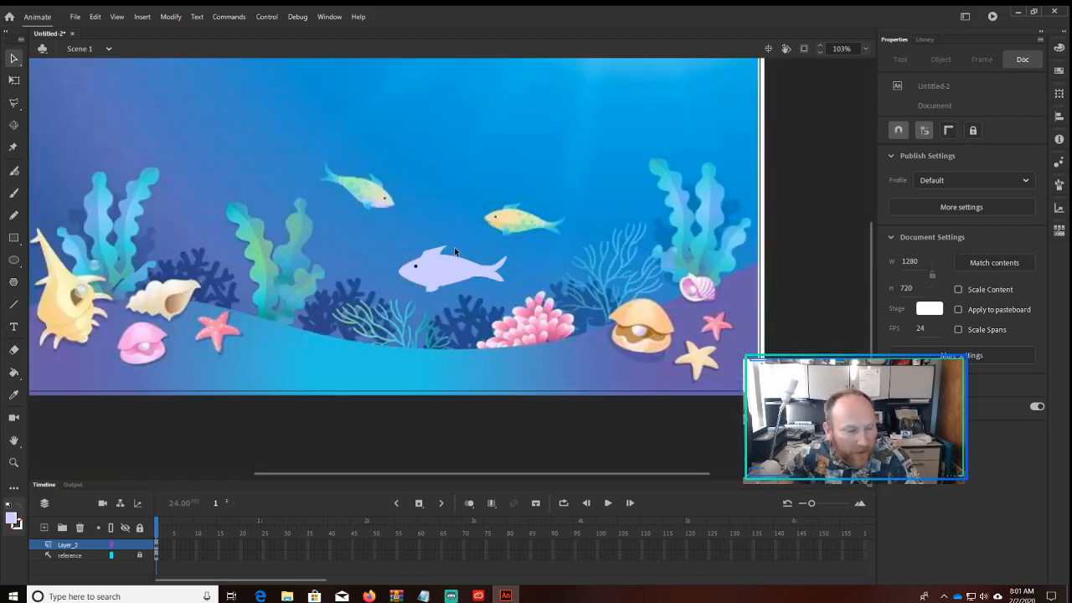
double_click(71, 544)
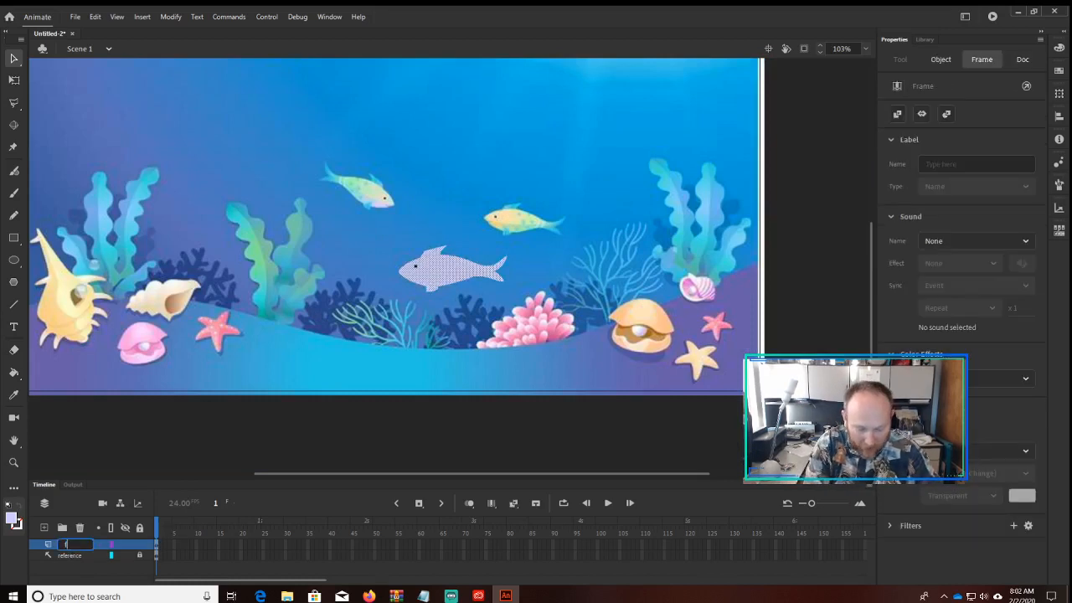
type("fish")
key("Return")
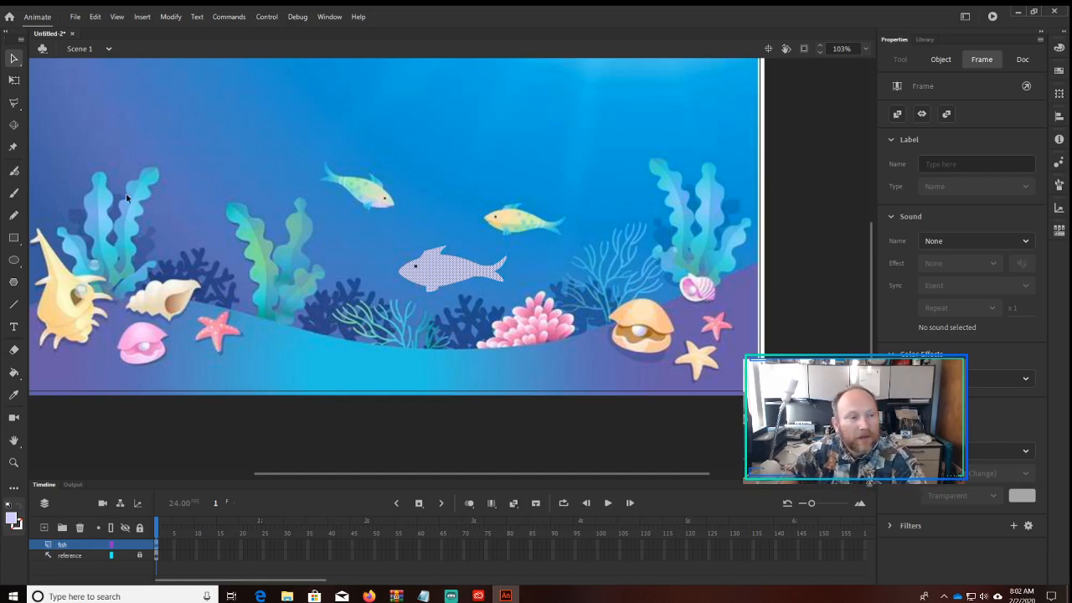
- Try the PolyStar tool by drawing a test star between the seaweed and the fish with star point size 0.5
left_click(16, 284)
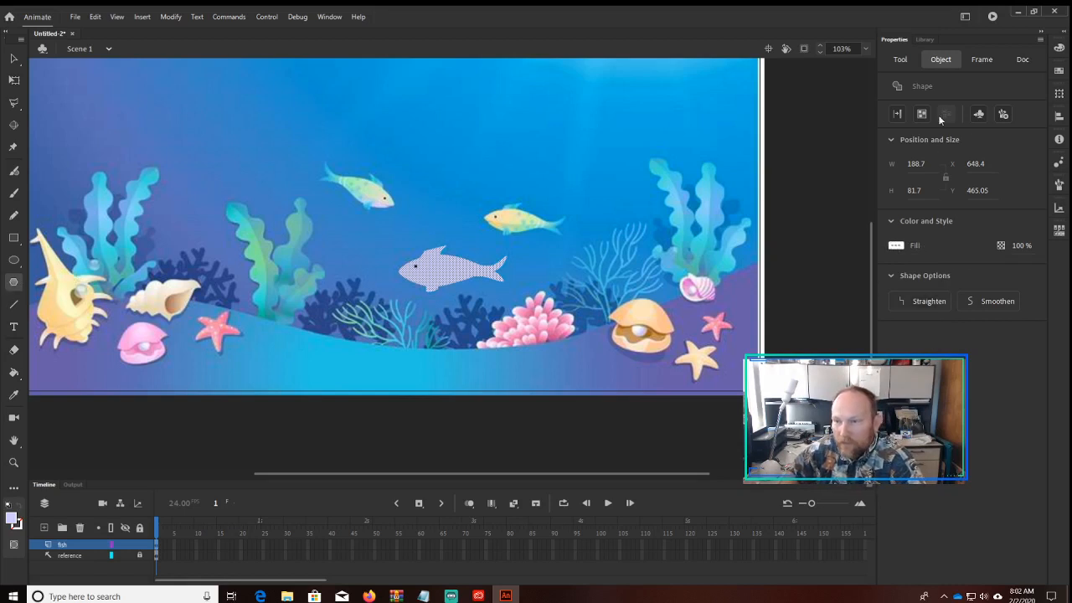
left_click(902, 59)
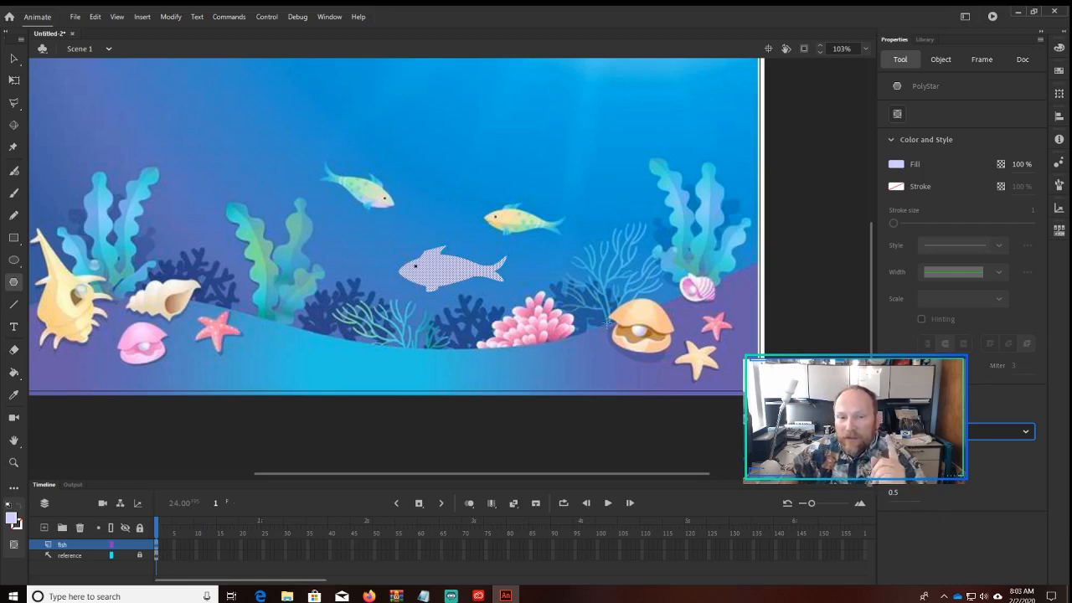
left_click_drag(304, 218, 381, 268)
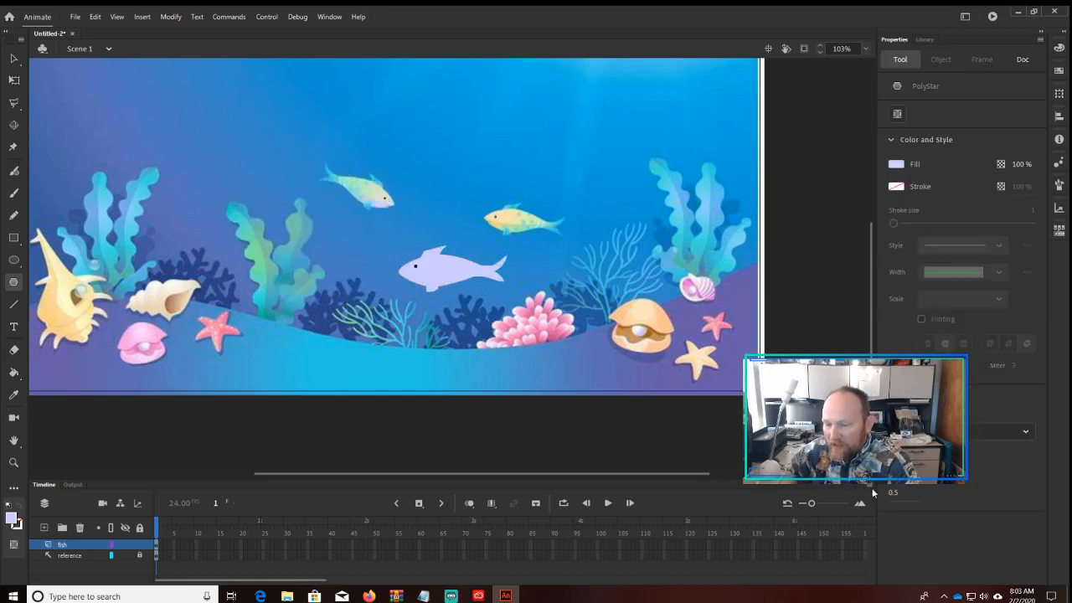
- Set the star point size to 1, draw a test star beside the fish, and undo it
left_click_drag(894, 493, 921, 493)
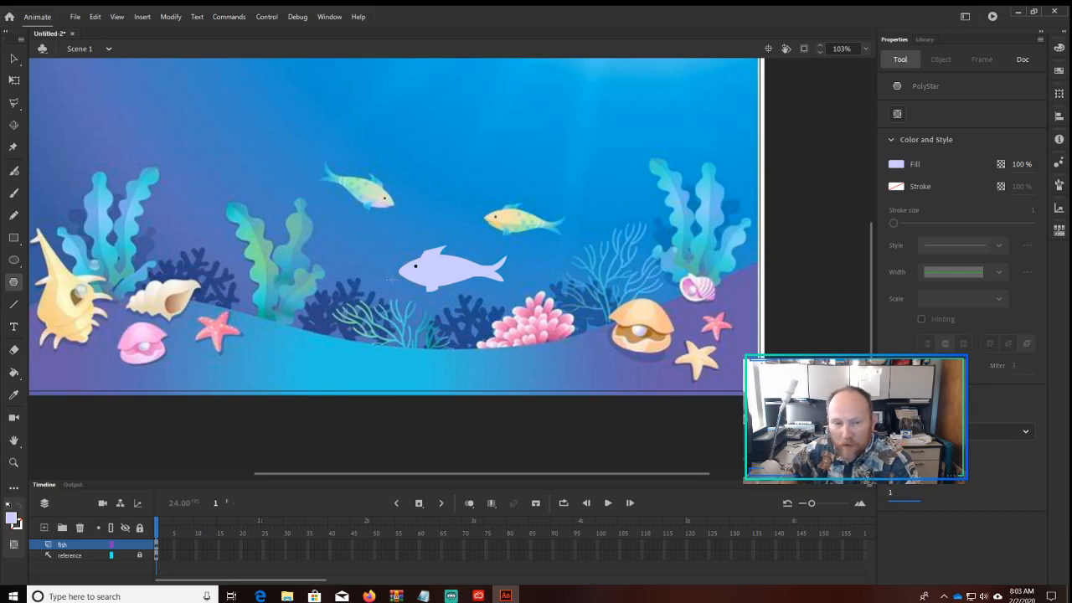
left_click_drag(293, 243, 371, 300)
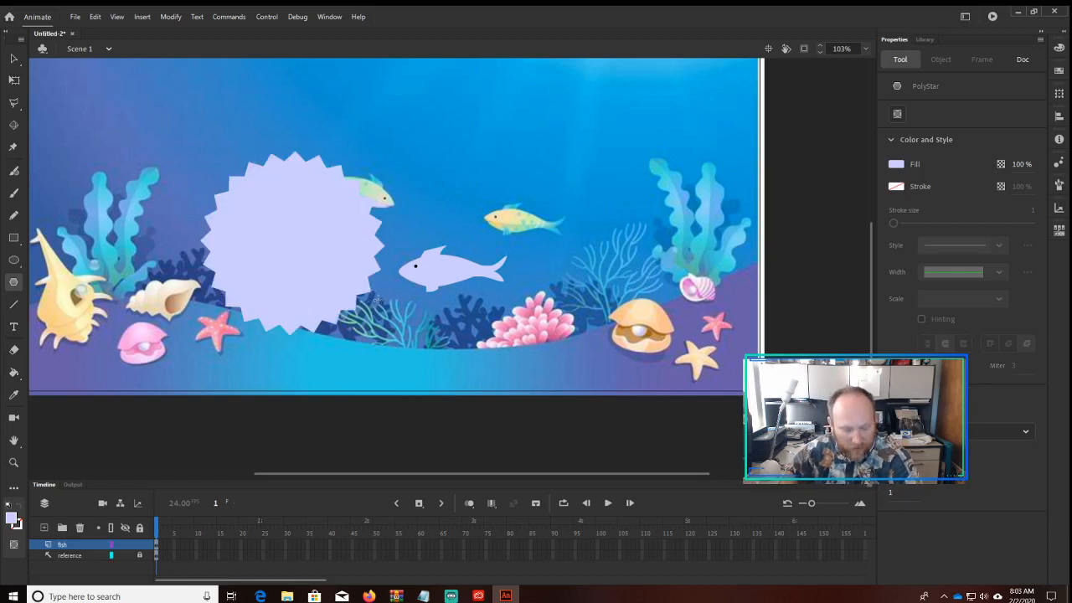
key("ctrl+z")
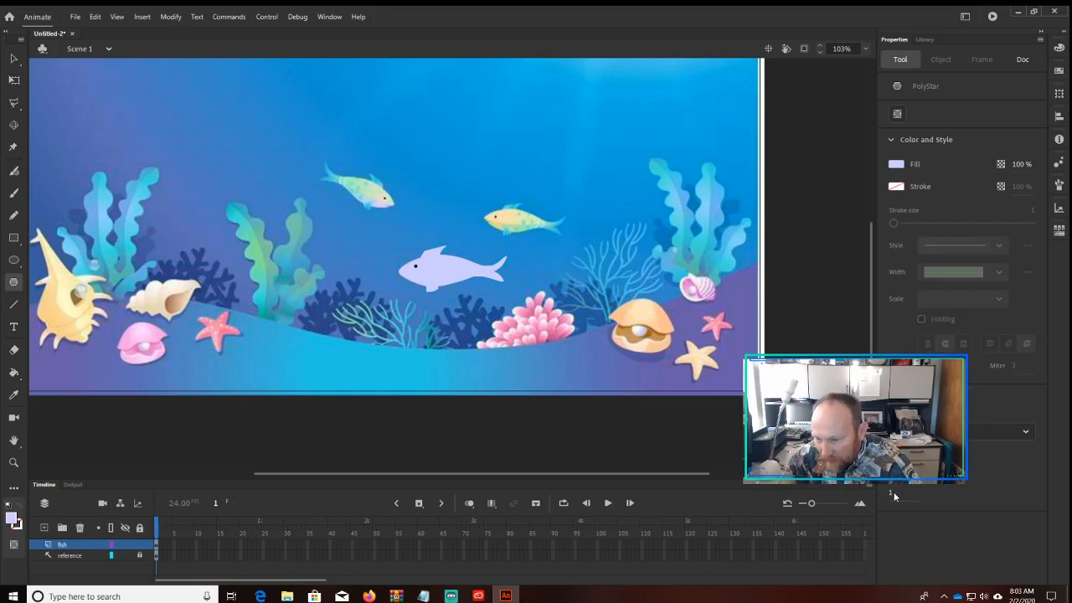
- Set the star point size to 0.2, draw a test star above the green seaweed, and undo it
mouse_move(892, 494)
left_mouse_down()
mouse_move(875, 498)
mouse_move(892, 501)
left_mouse_up()
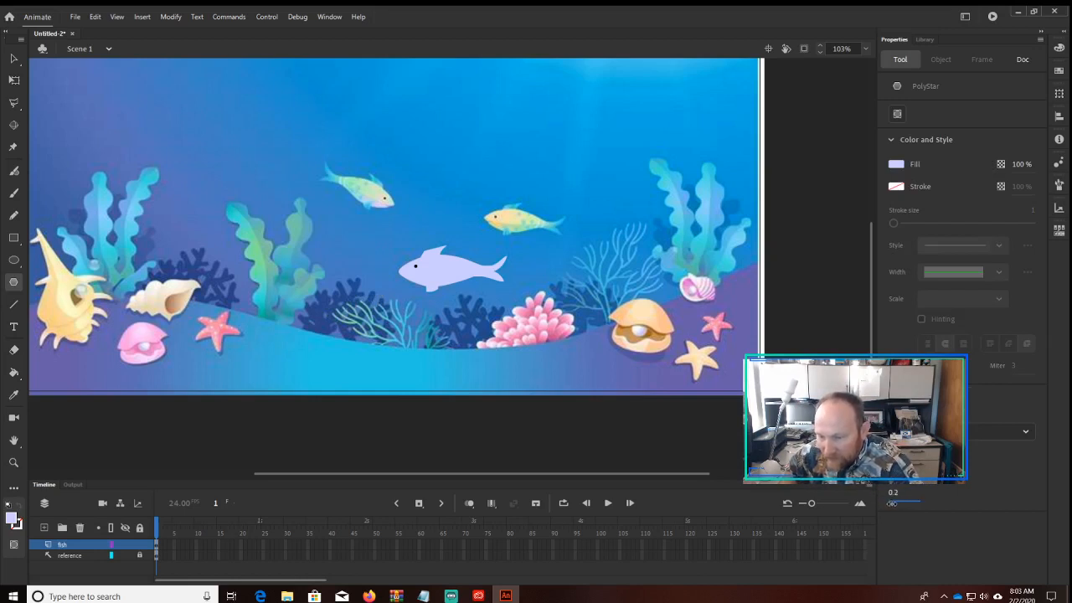
left_click_drag(271, 186, 351, 238)
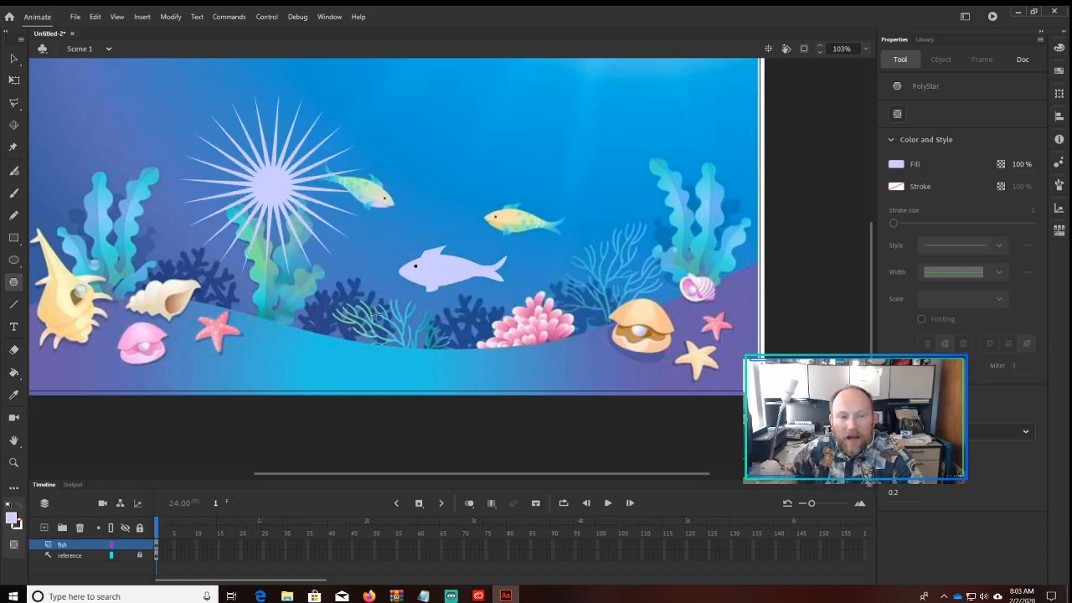
key("ctrl+z")
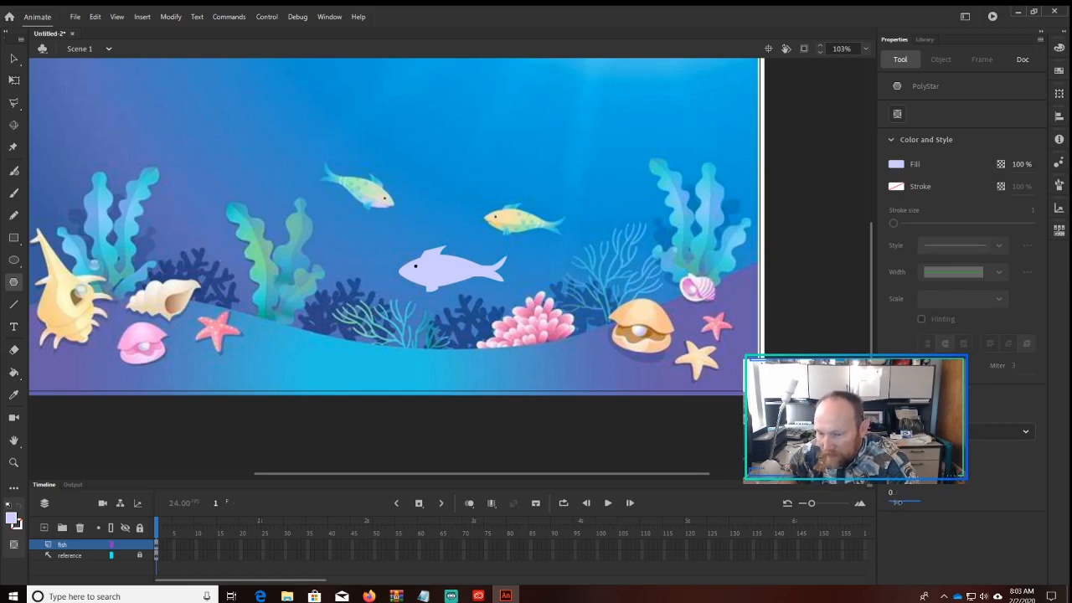
- Set the star point size to 0.6, draw a test star just ahead of the fish's nose, and undo it
type("5")
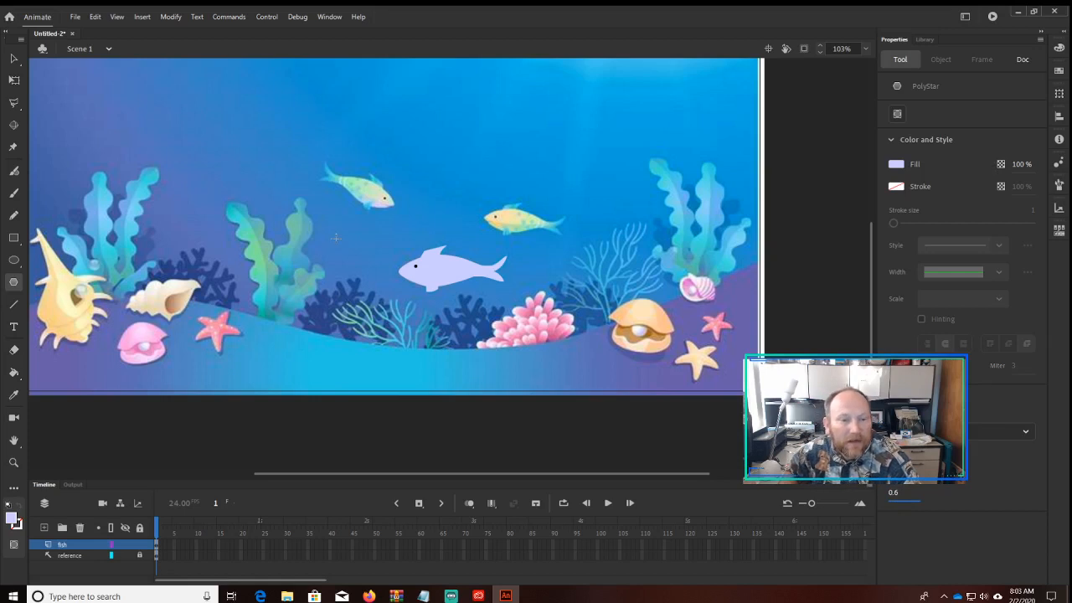
left_click_drag(337, 237, 409, 290)
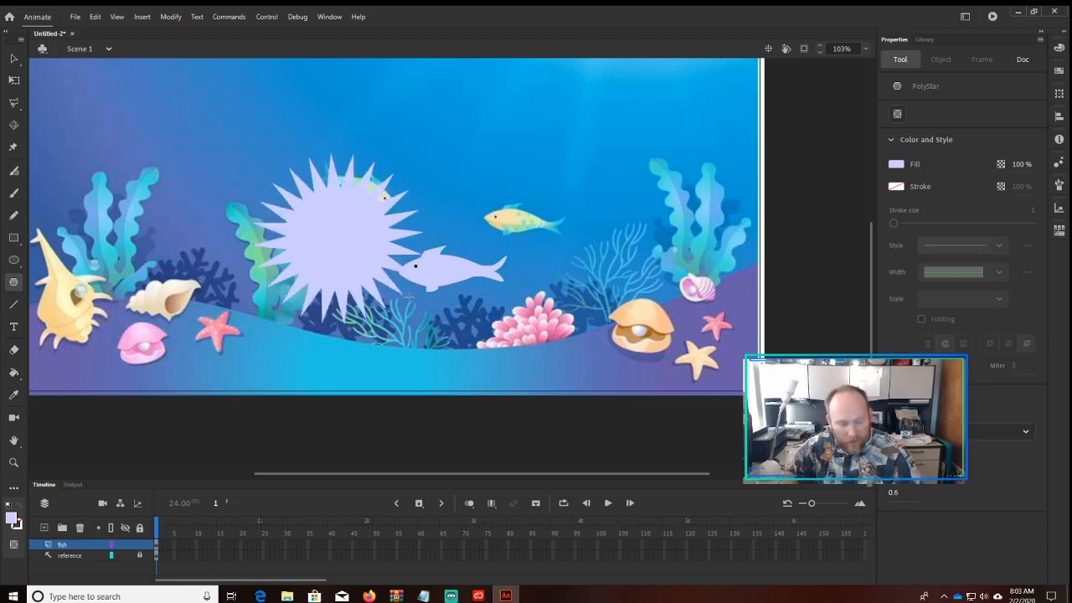
key("ctrl+z")
left_click(893, 493)
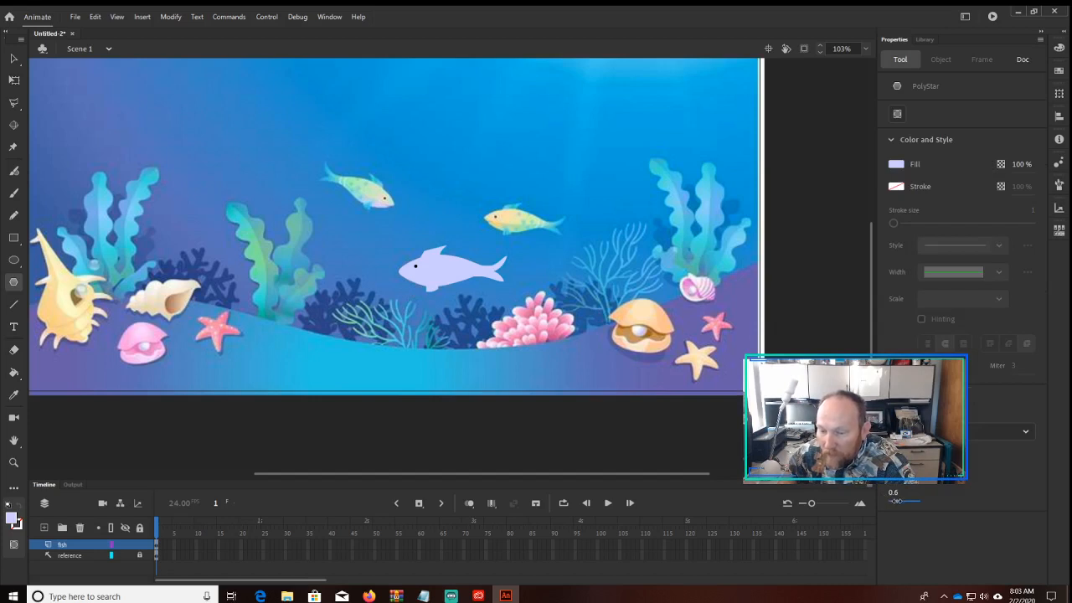
- Set the star point size to 0.4, draw a test star at the base of the green seaweed, and delete it
left_click_drag(896, 501, 896, 503)
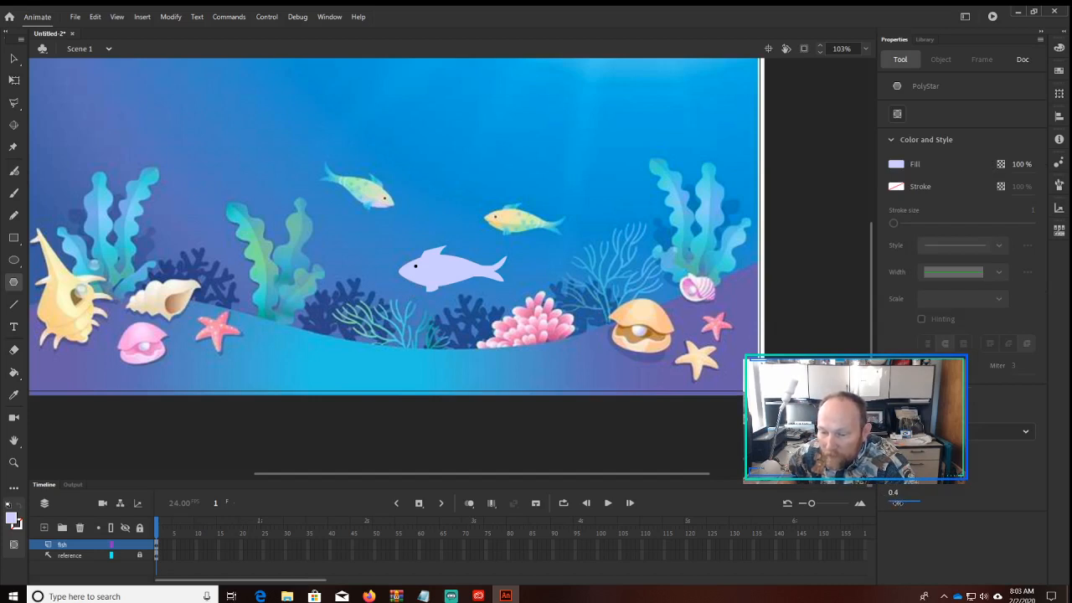
left_click_drag(314, 204, 282, 312)
key("v")
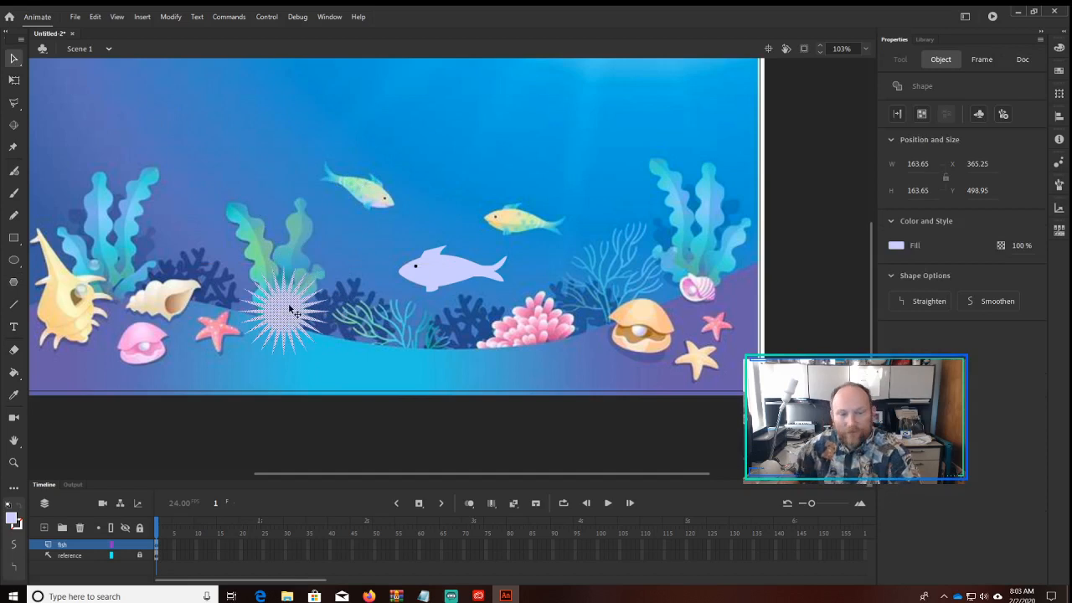
key("Delete")
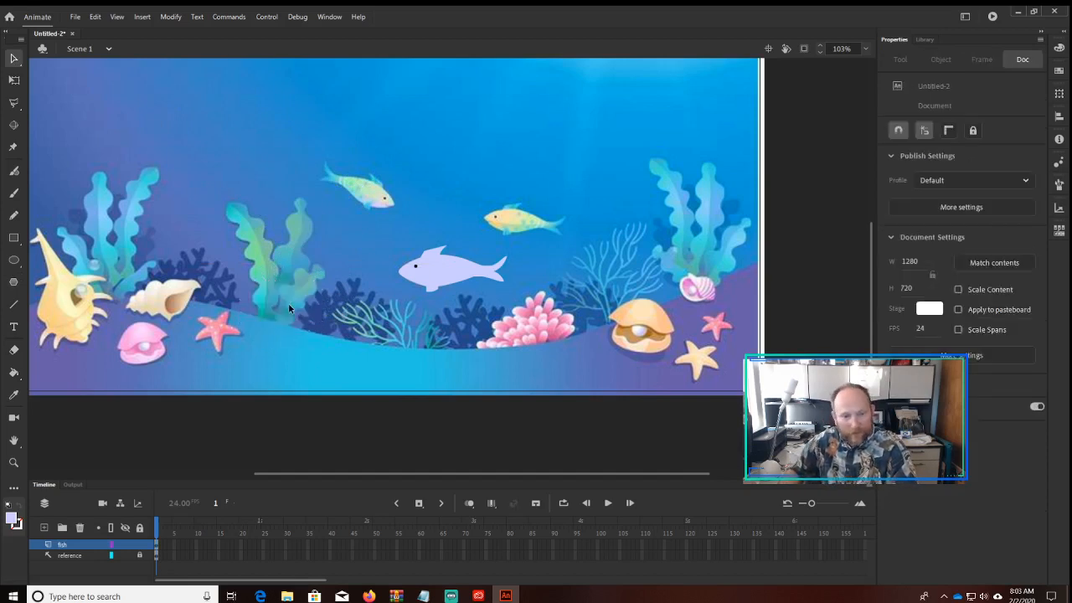
- Lock the fish layer and add a new layer named urchin above it
left_click(140, 545)
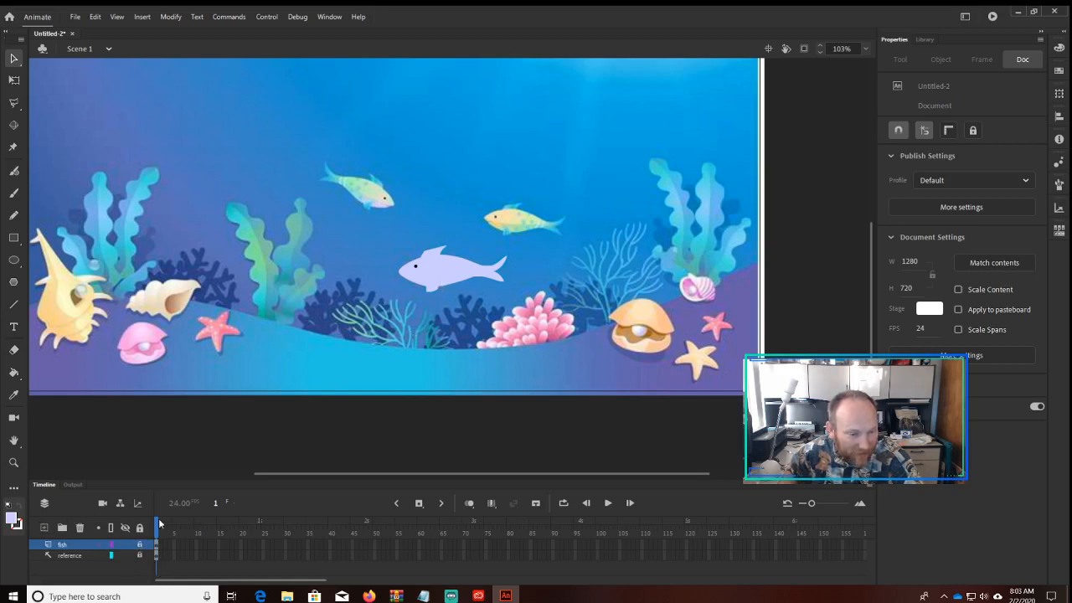
left_click(45, 529)
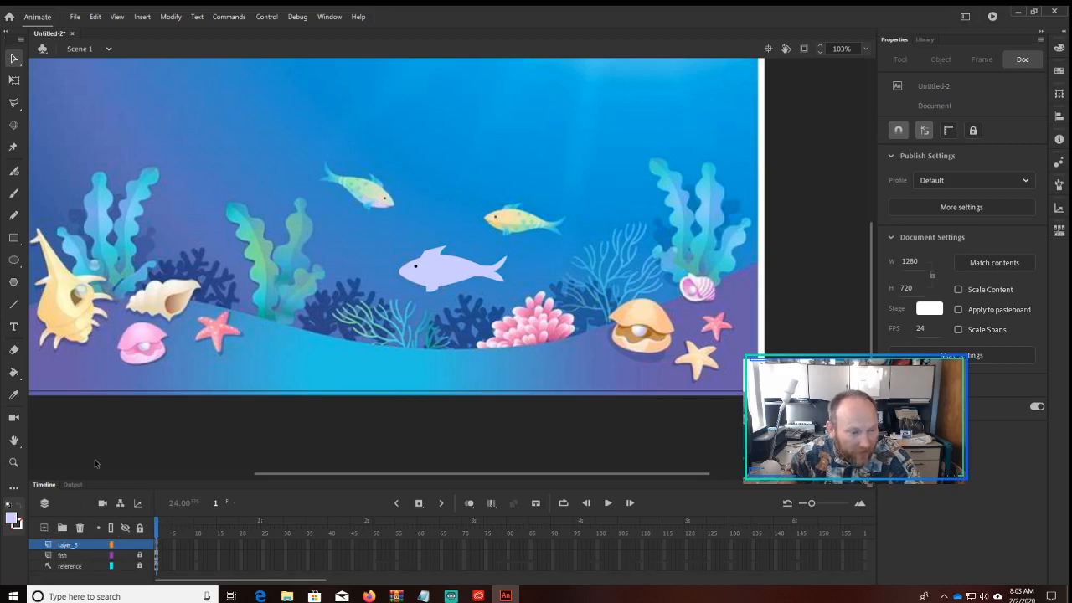
double_click(76, 545)
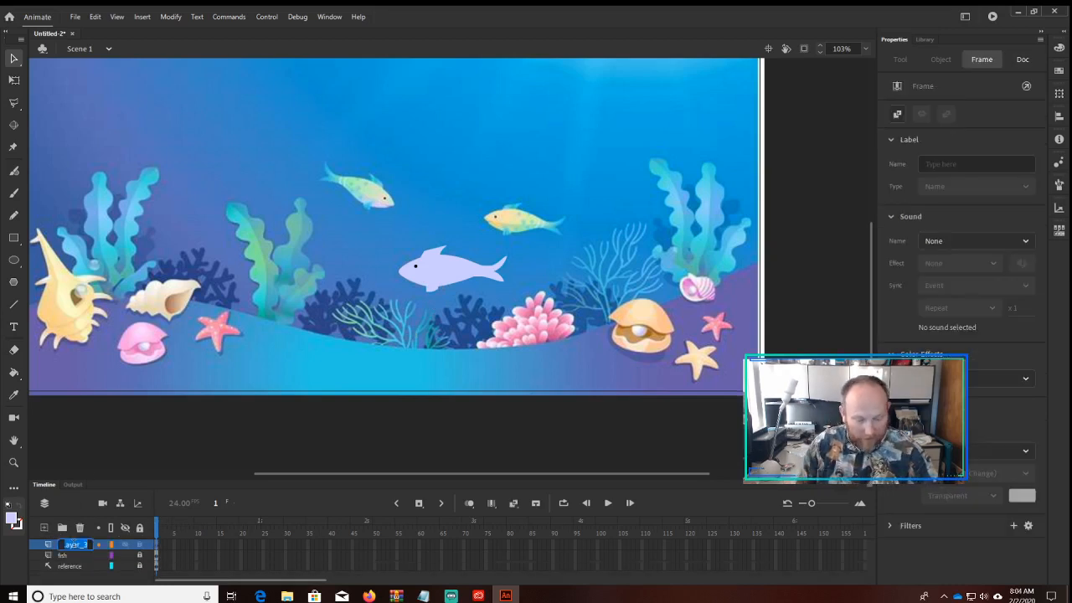
type("urc")
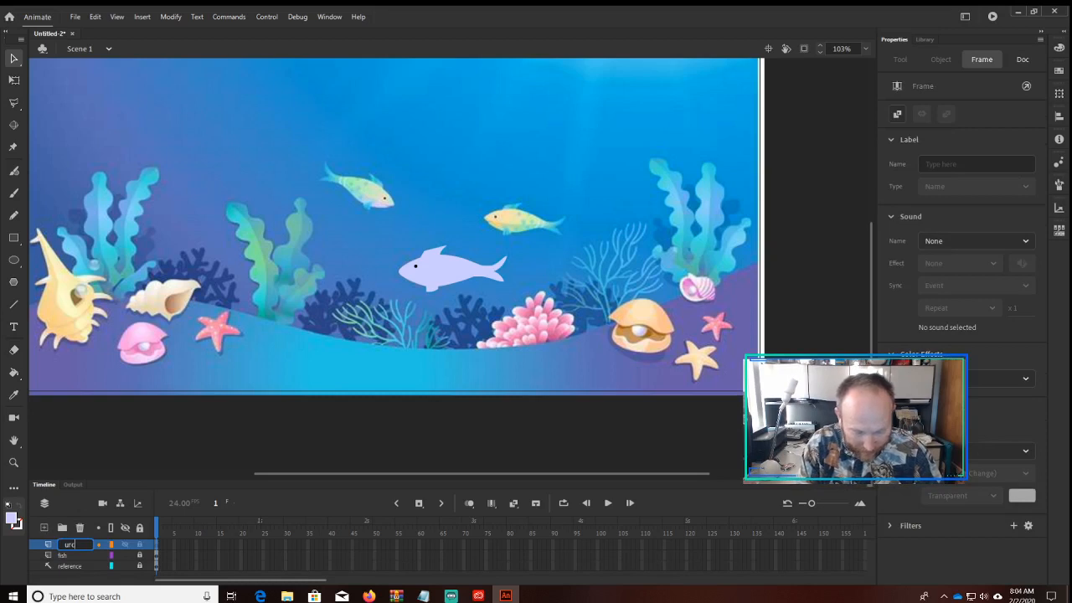
type("hin")
key("Return")
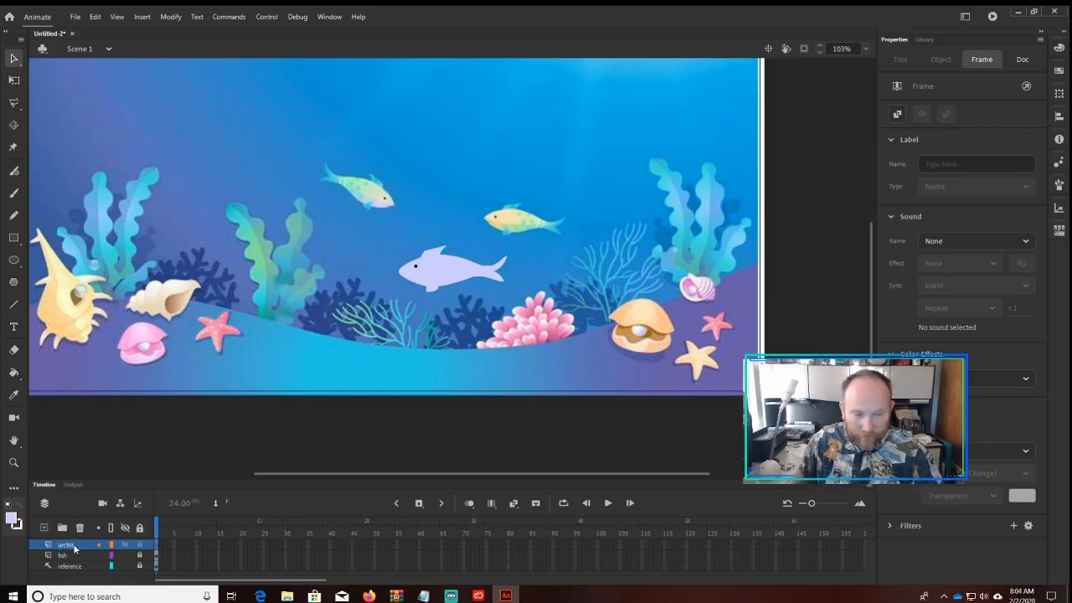
- Draw a lilac PolyStar about 231 px wide over the green seaweed on the urchin layer and move it slightly upward
left_click(14, 282)
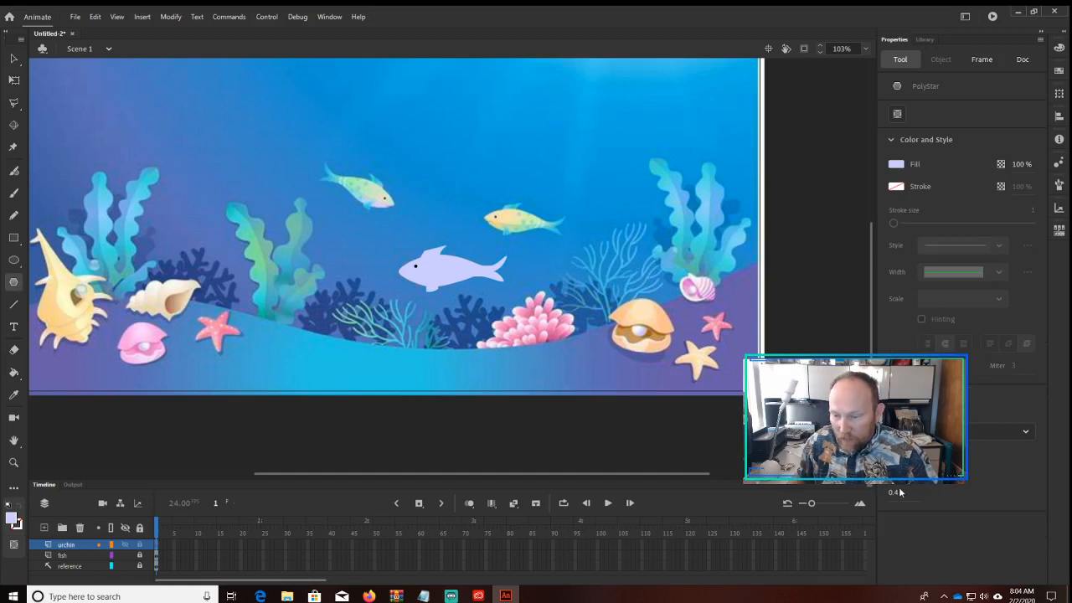
left_click_drag(281, 292, 329, 337)
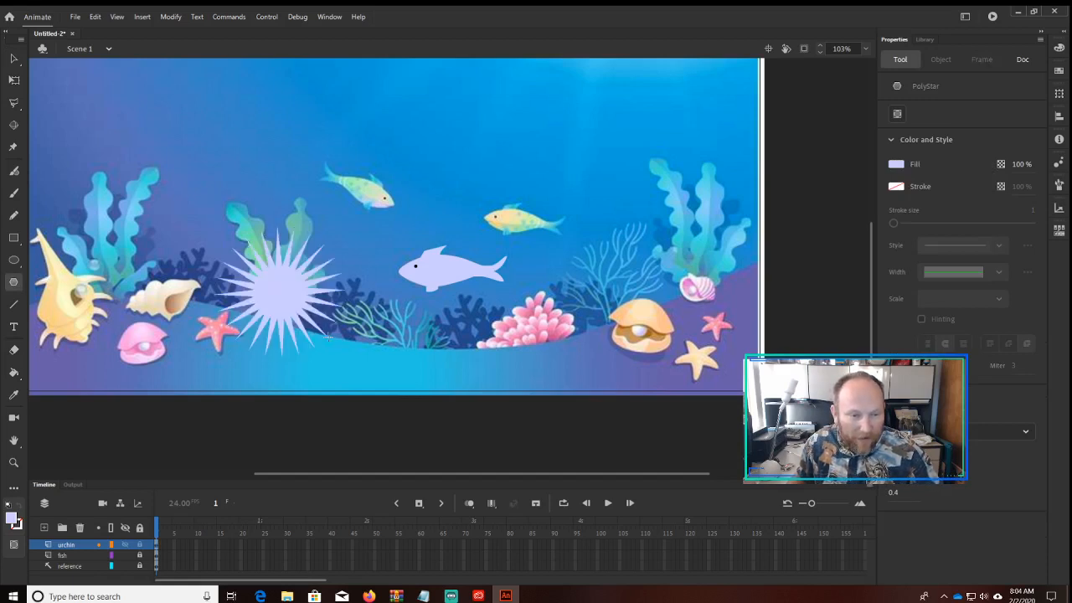
left_click(14, 59)
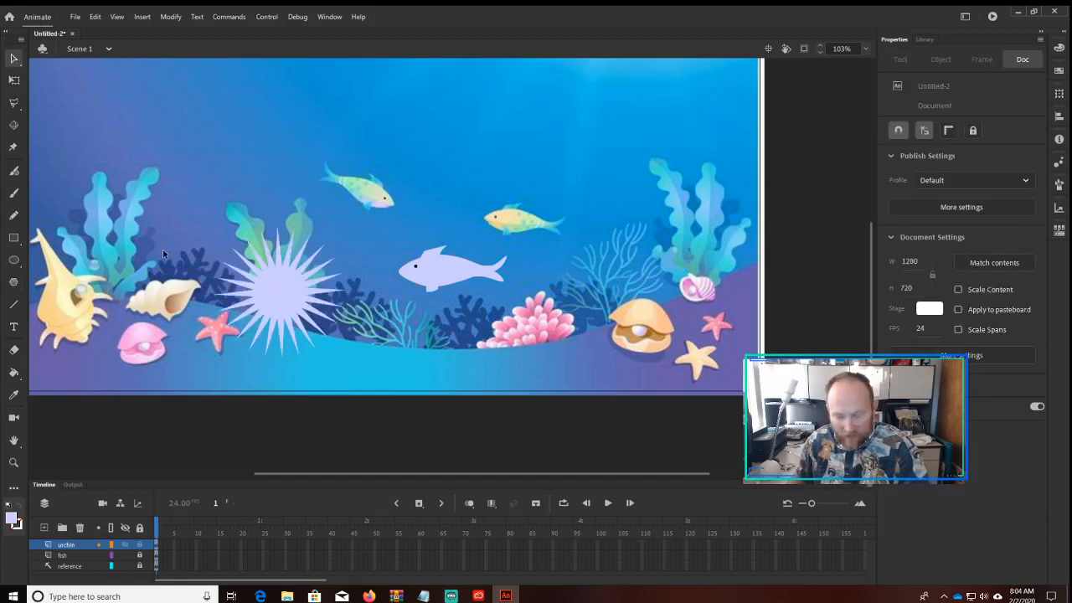
key("ctrl+equal")
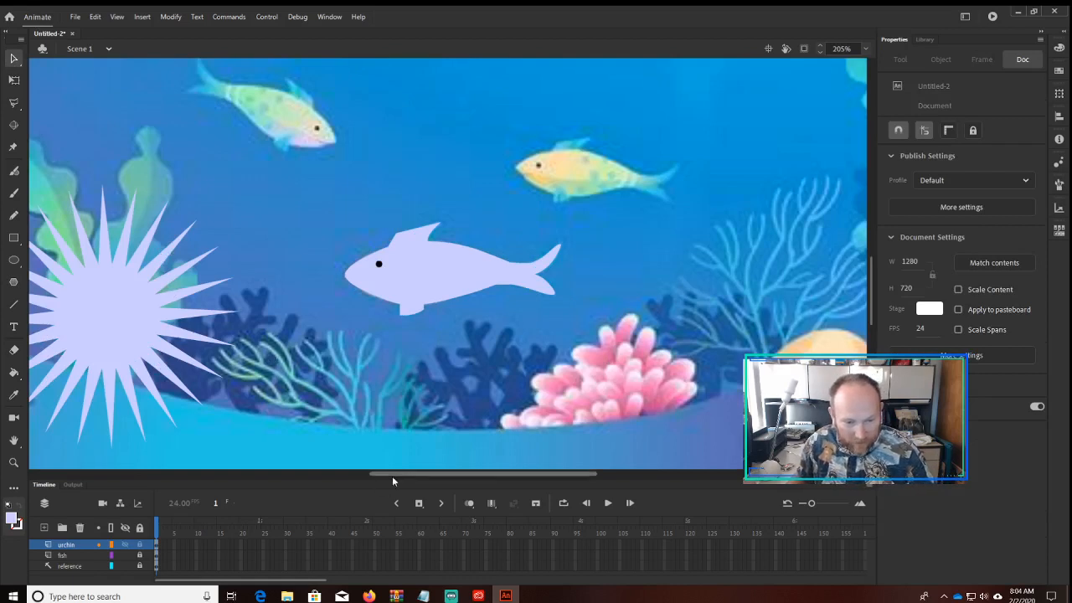
left_click_drag(393, 472, 321, 480)
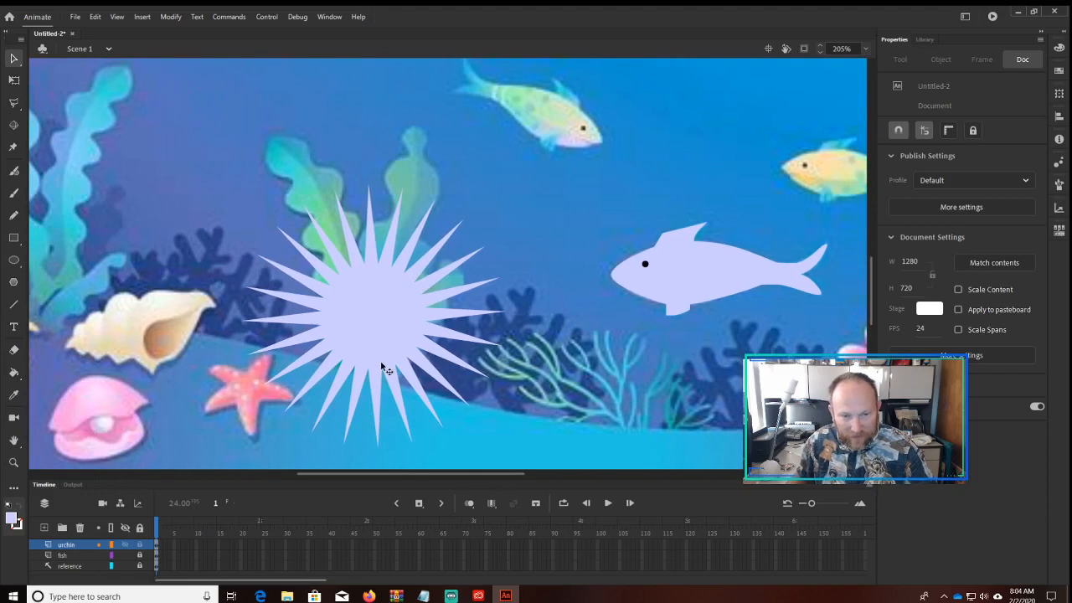
left_click_drag(383, 340, 383, 307)
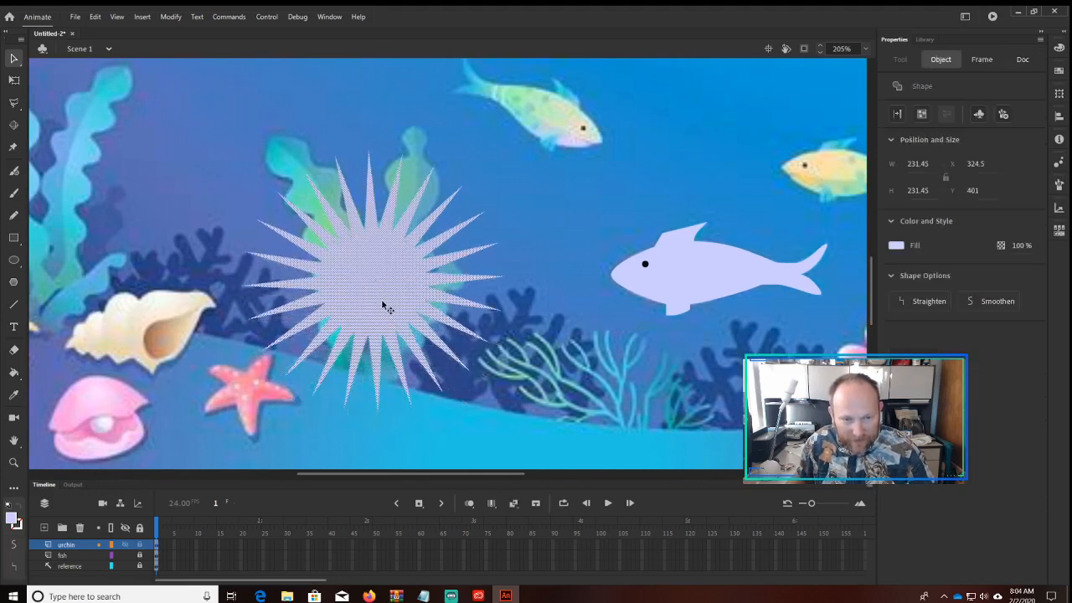
left_click(518, 268)
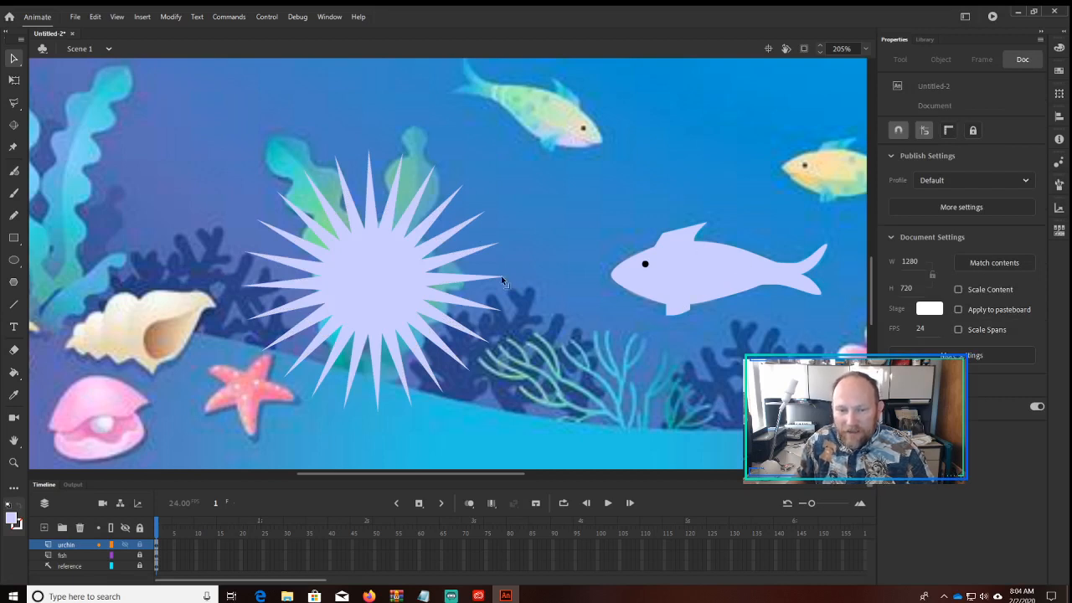
left_click(402, 274)
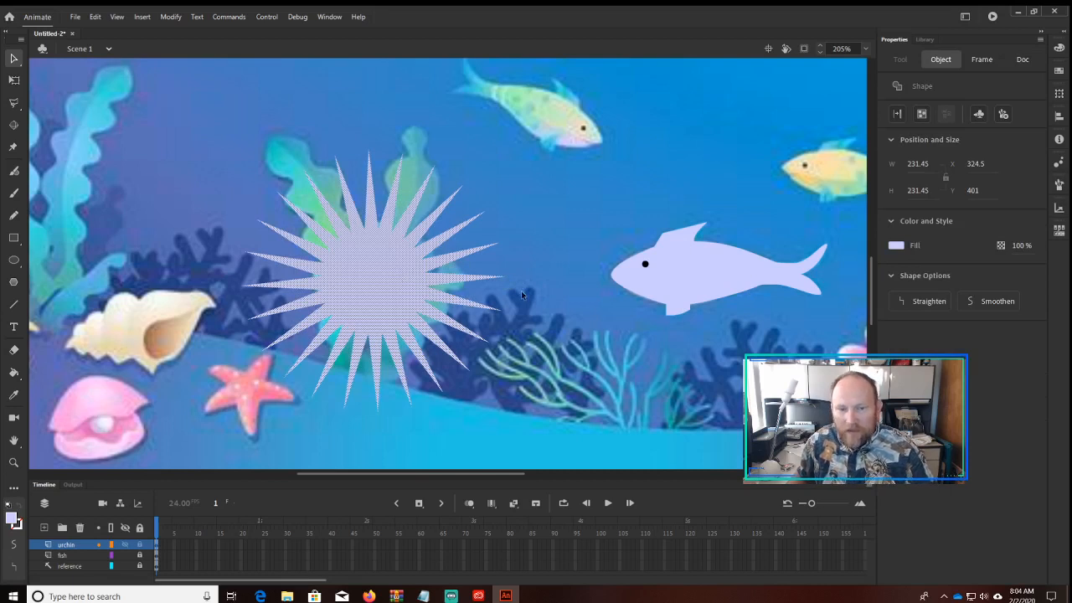
left_click(554, 303)
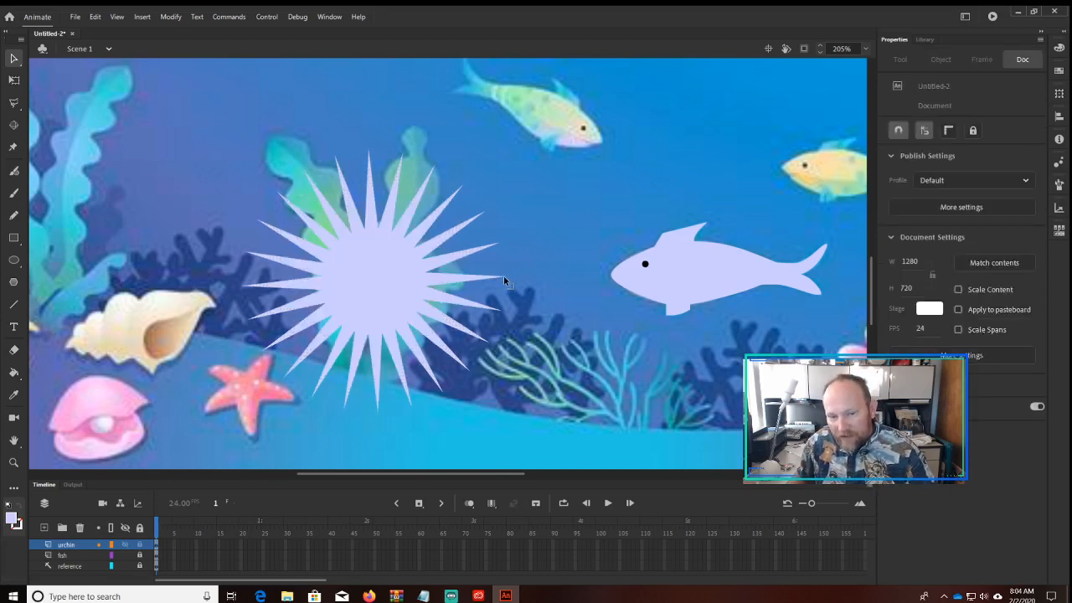
- Pull selected spike tips of the star outward all around so the urchin's spines have uneven lengths
left_click_drag(502, 277, 551, 273)
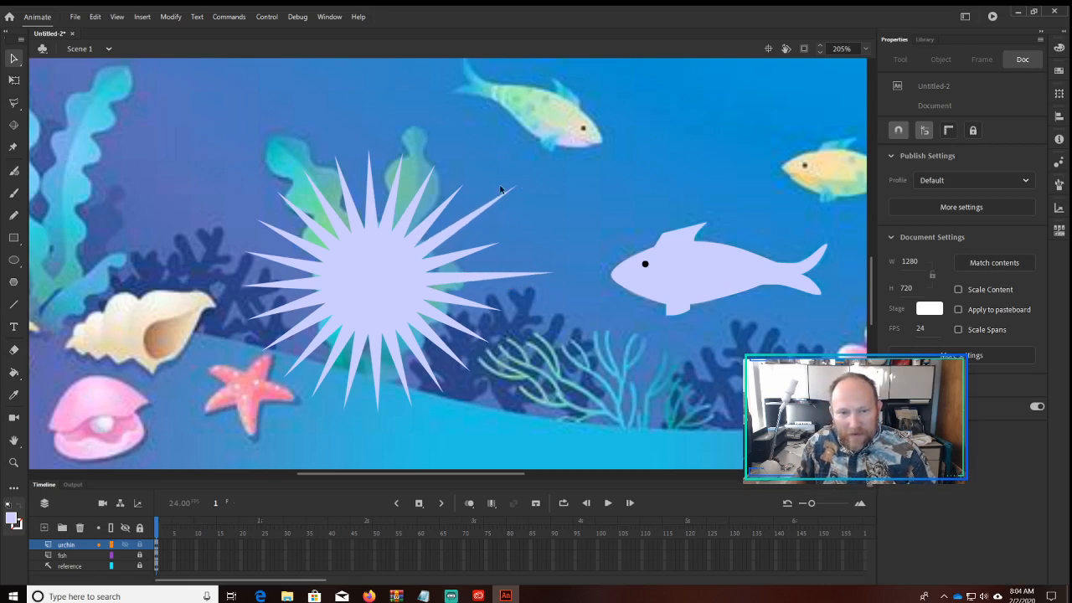
left_click_drag(436, 170, 461, 123)
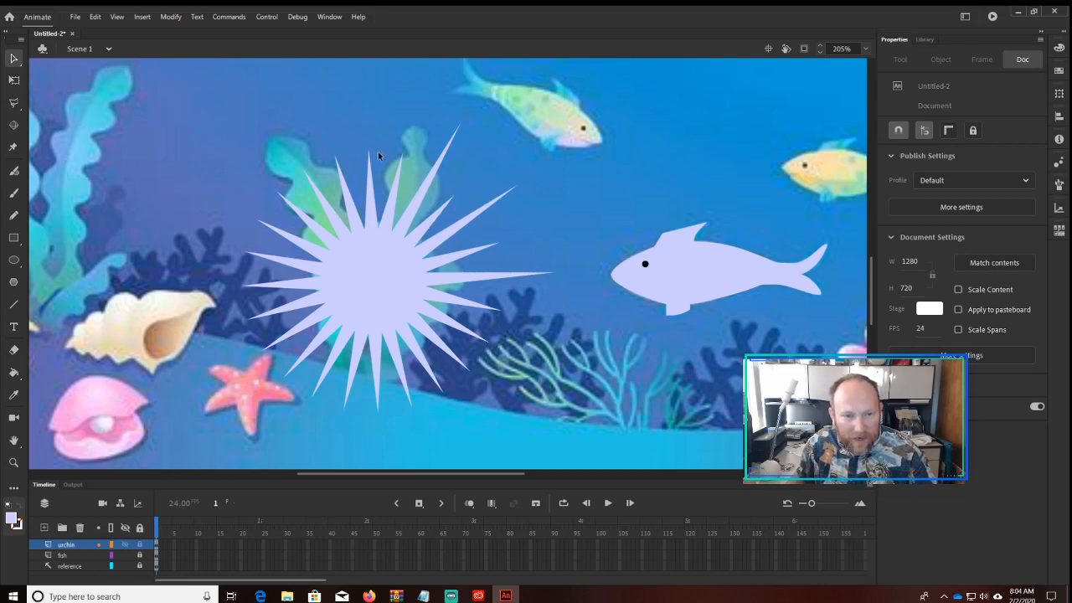
left_click_drag(369, 154, 365, 122)
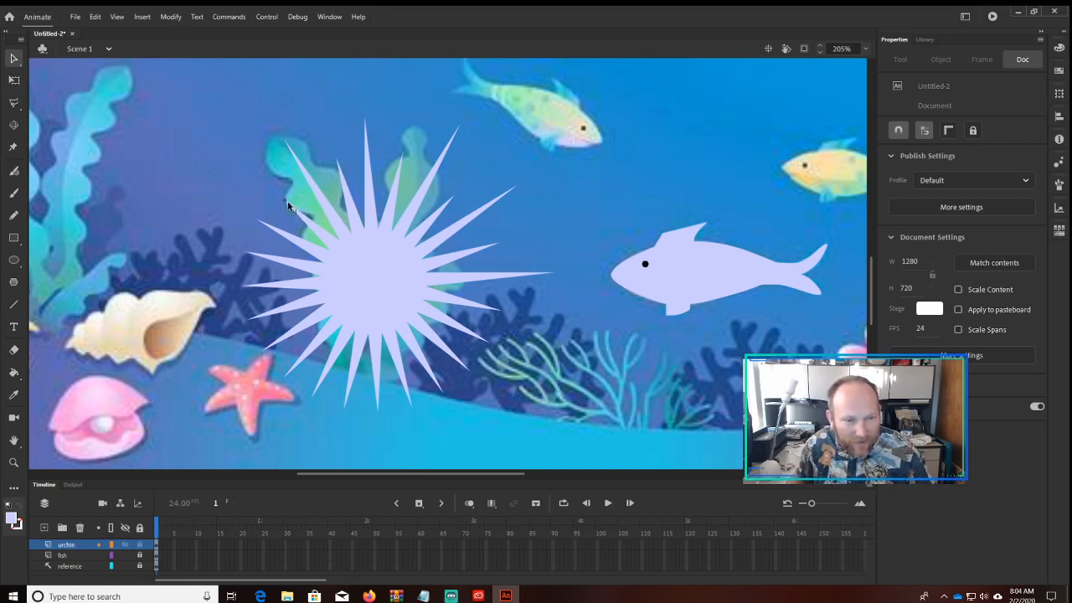
left_click_drag(258, 218, 226, 212)
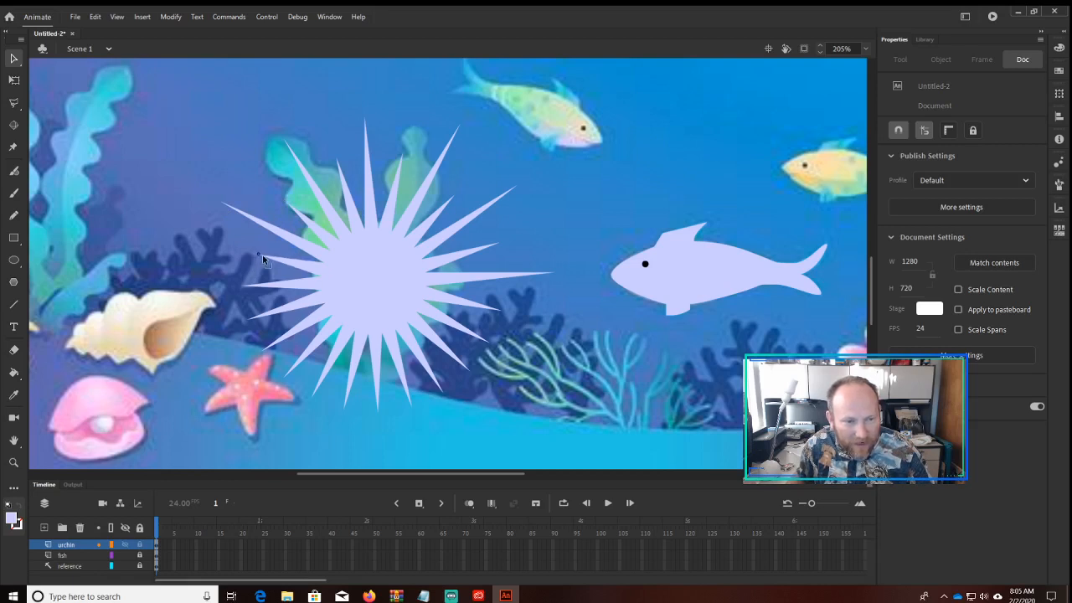
left_click_drag(244, 286, 216, 290)
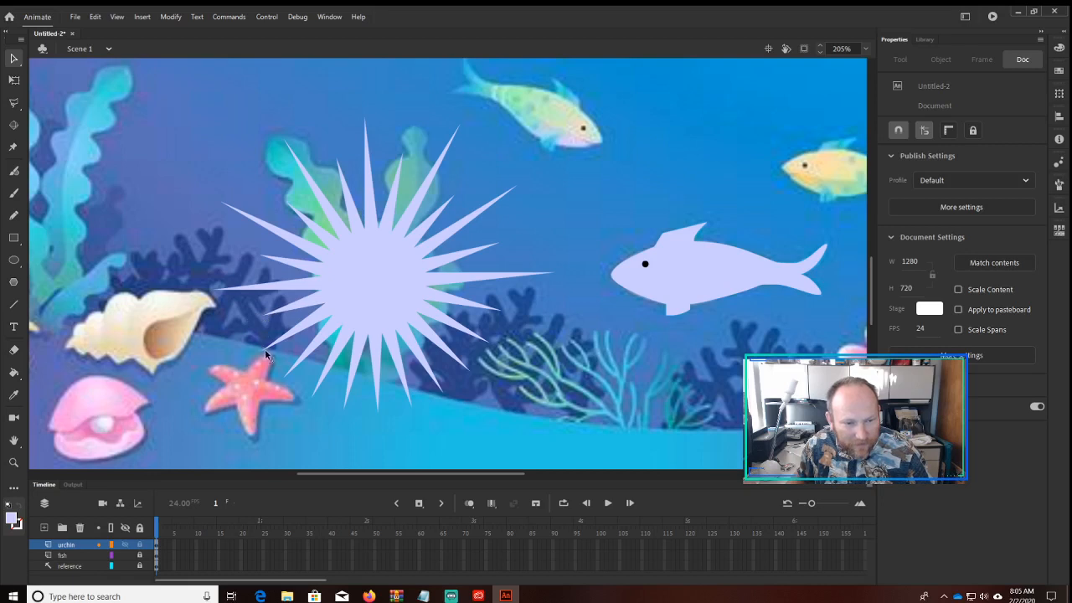
left_click_drag(280, 342, 344, 446)
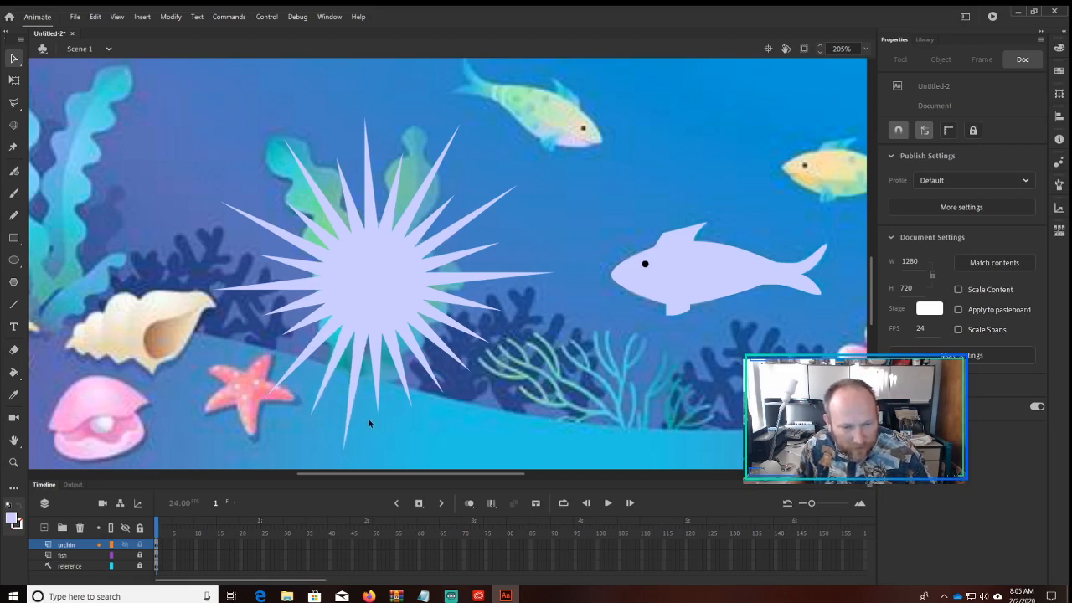
left_click_drag(408, 403, 425, 427)
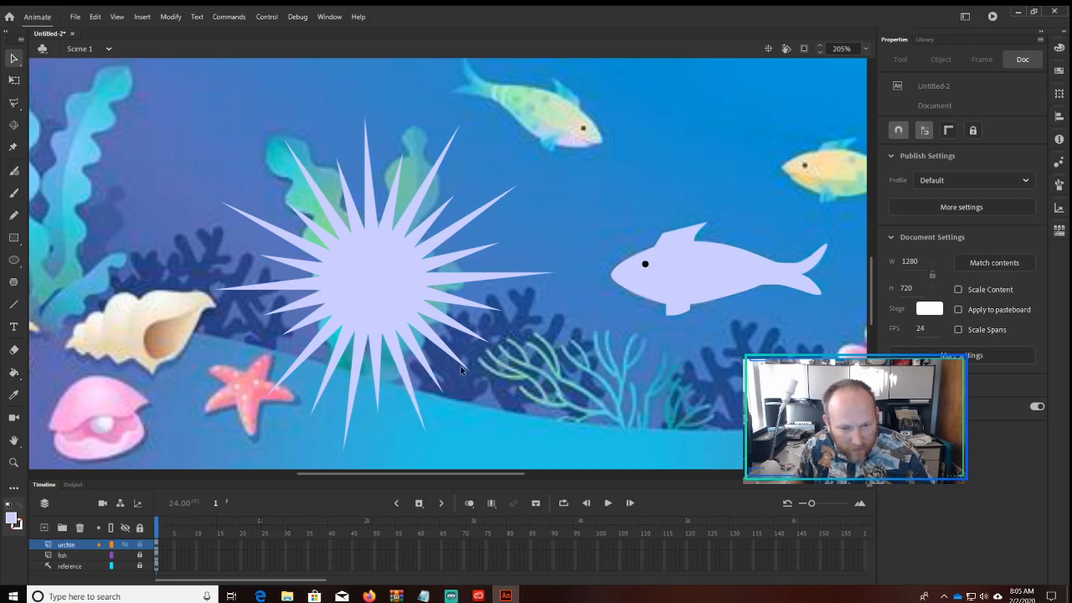
left_click_drag(468, 373, 517, 398)
left_click_drag(497, 309, 518, 313)
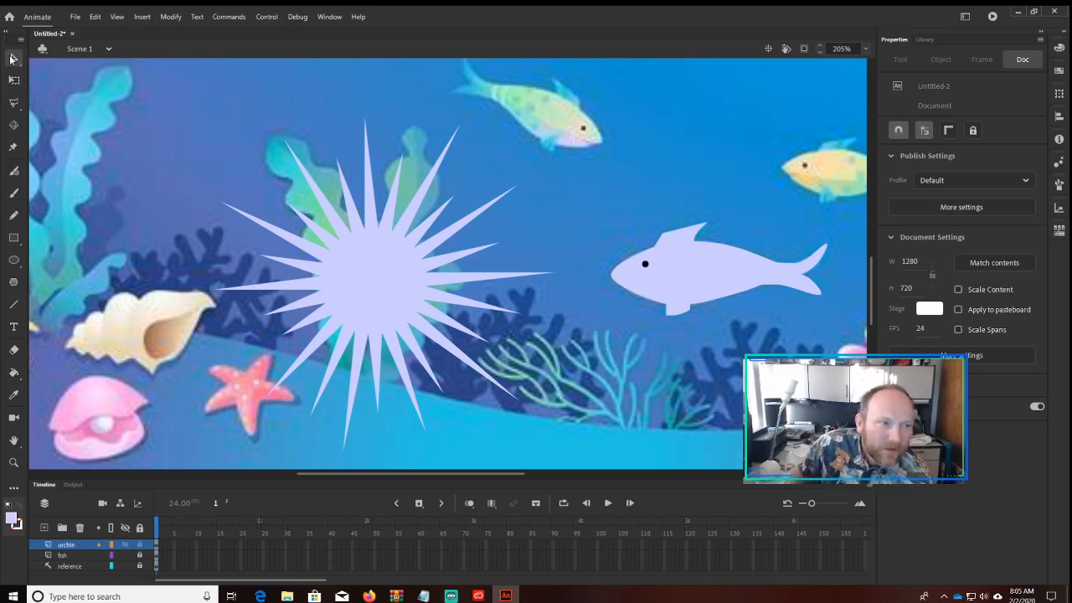
- Set the Oval tool's fill to black and draw two small round eyes on the urchin's body
left_click(14, 260)
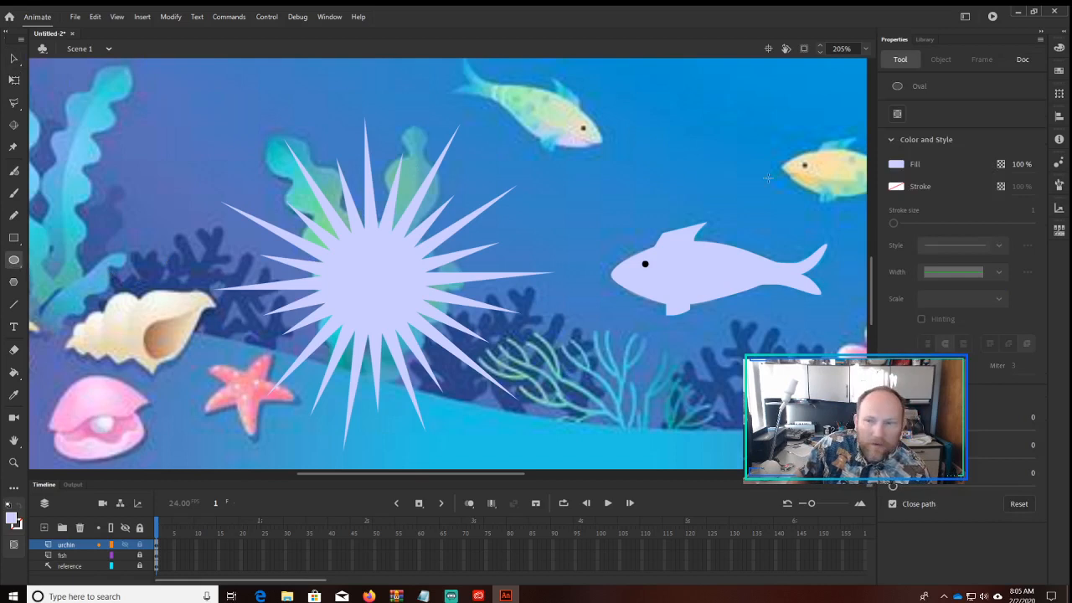
left_click(898, 164)
left_click(710, 194)
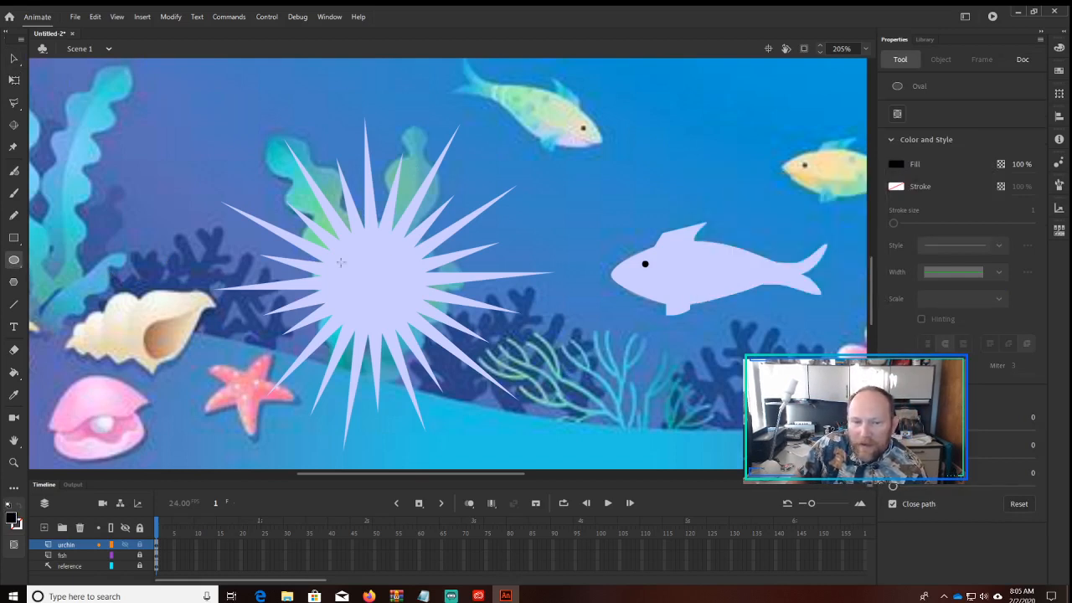
mouse_move(343, 264)
left_mouse_down()
mouse_move(354, 274)
mouse_move(403, 269)
left_mouse_up()
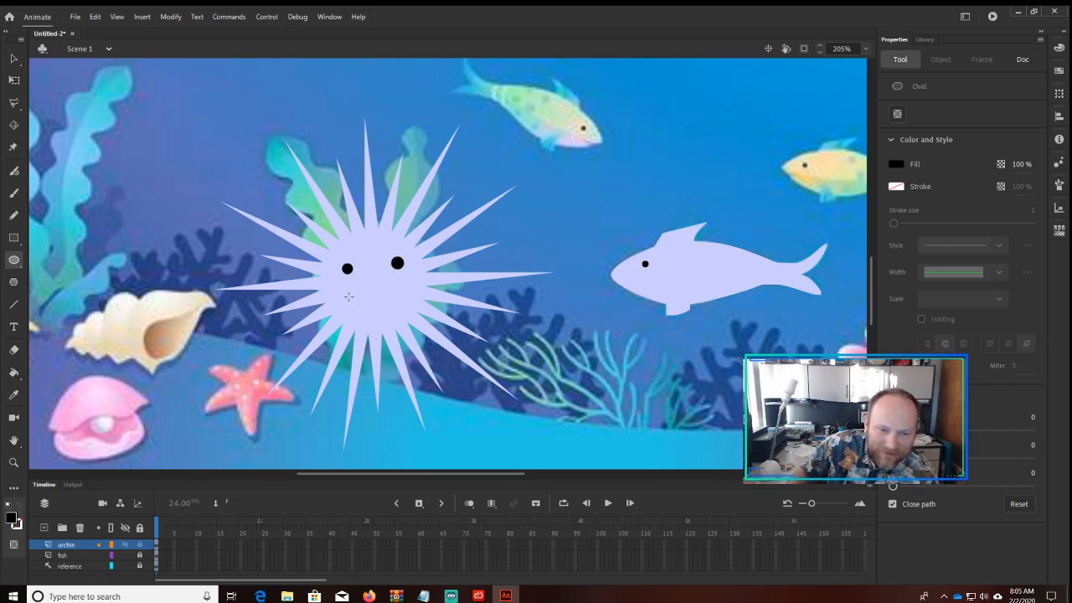
- Draw a thin black oval mouth below the urchin's eyes and bend its lower edge downward into an open smile
left_click_drag(349, 297, 410, 306)
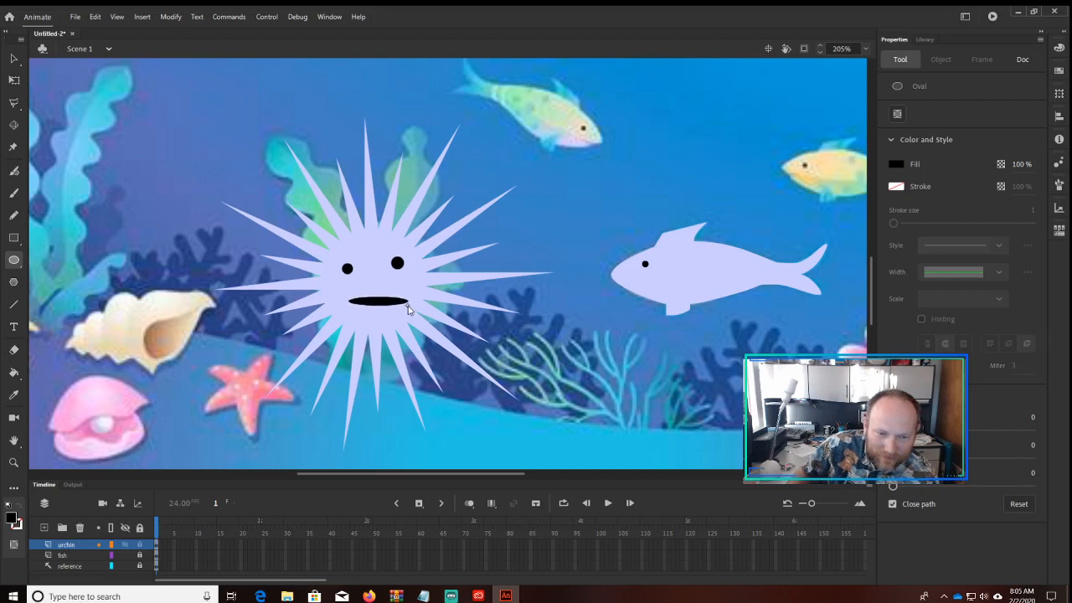
left_click(14, 58)
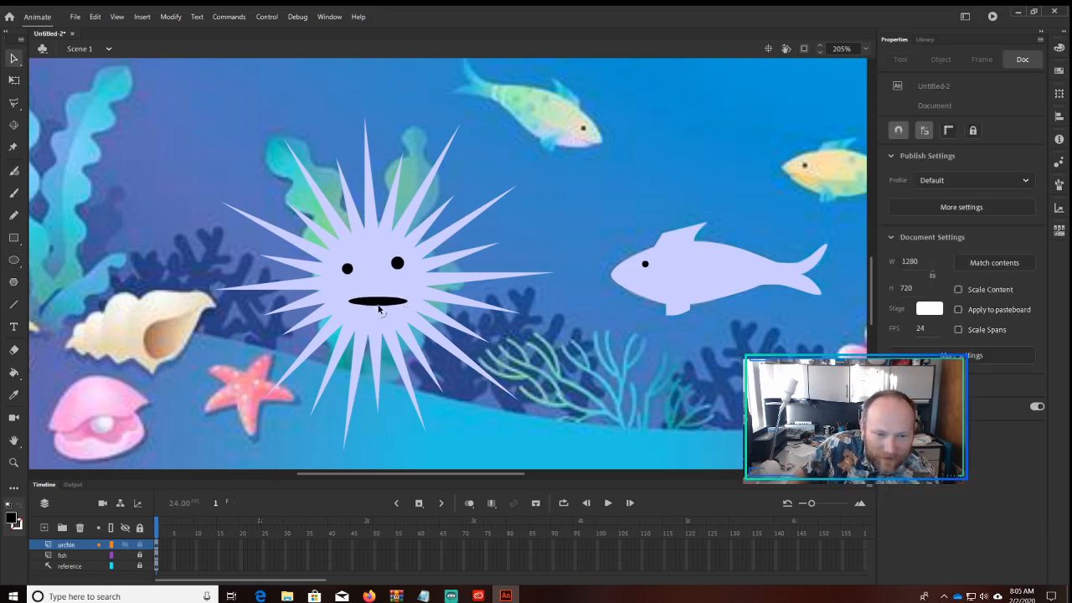
left_click_drag(378, 307, 379, 319)
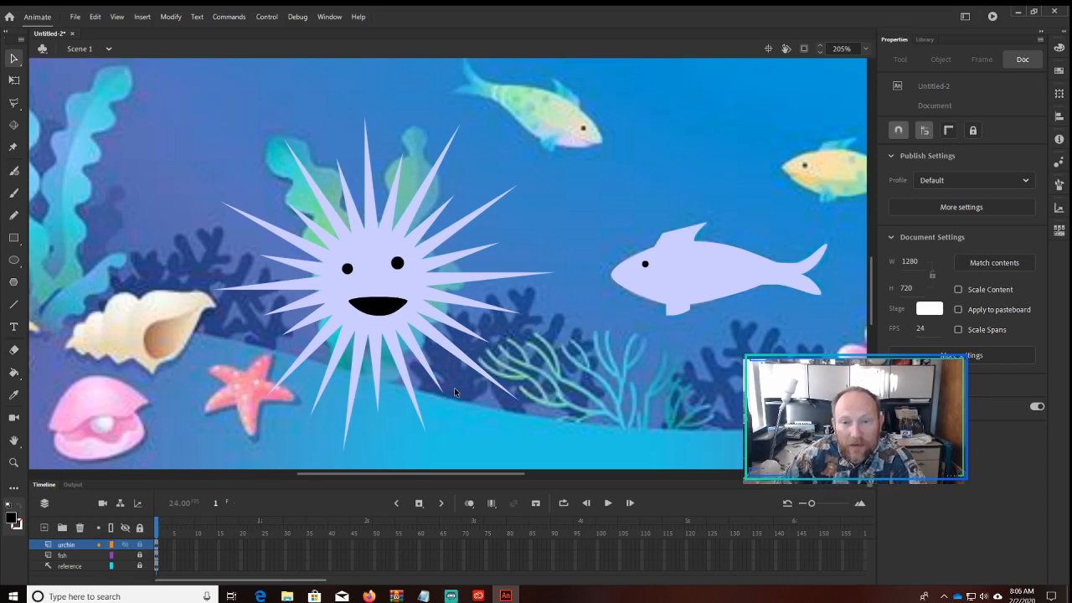
key("ctrl+minus")
key("ctrl+minus")
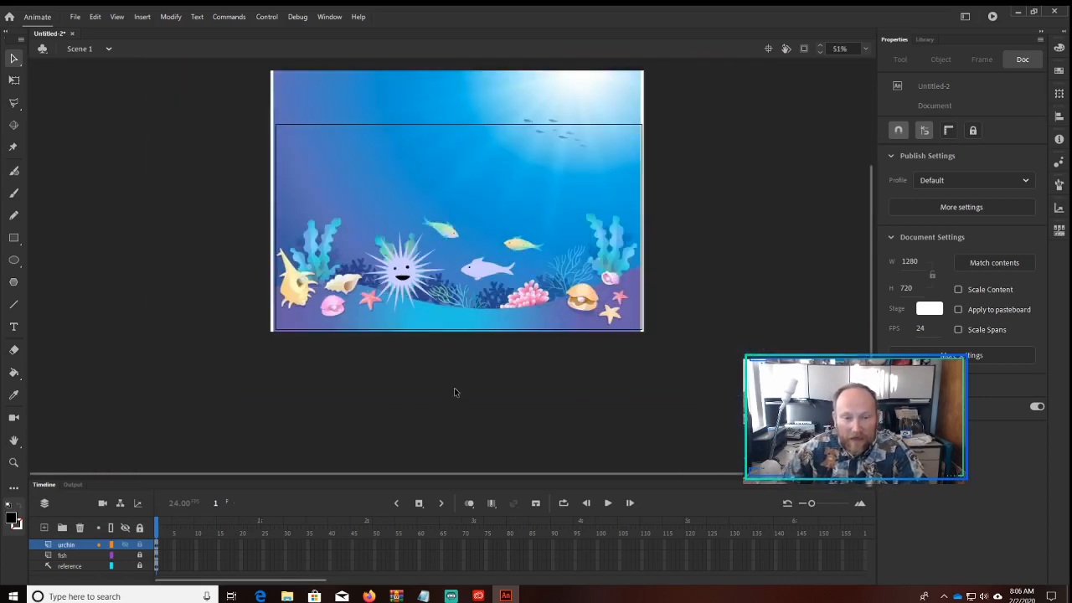